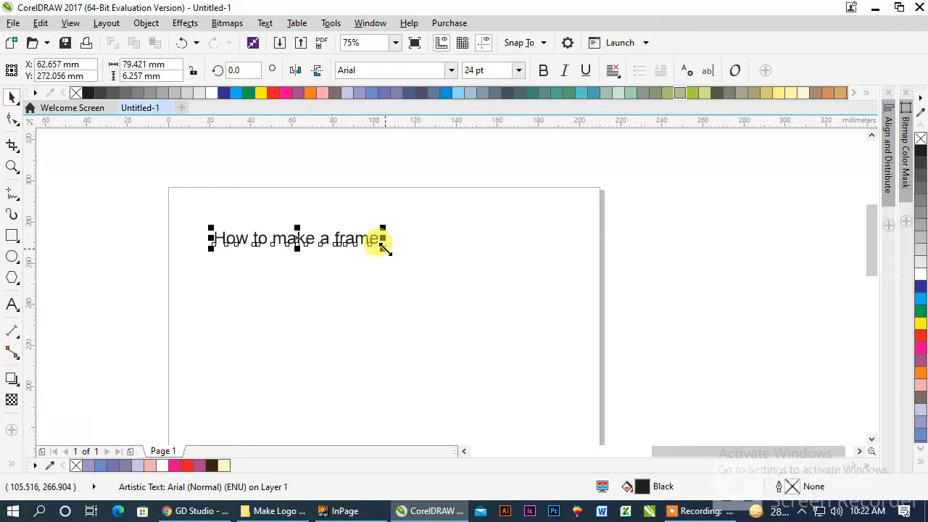
# Enlarge the "How to make a frame" title to about 159 mm wide.
pyautogui.moveTo(383, 247); pyautogui.dragTo(543, 306)
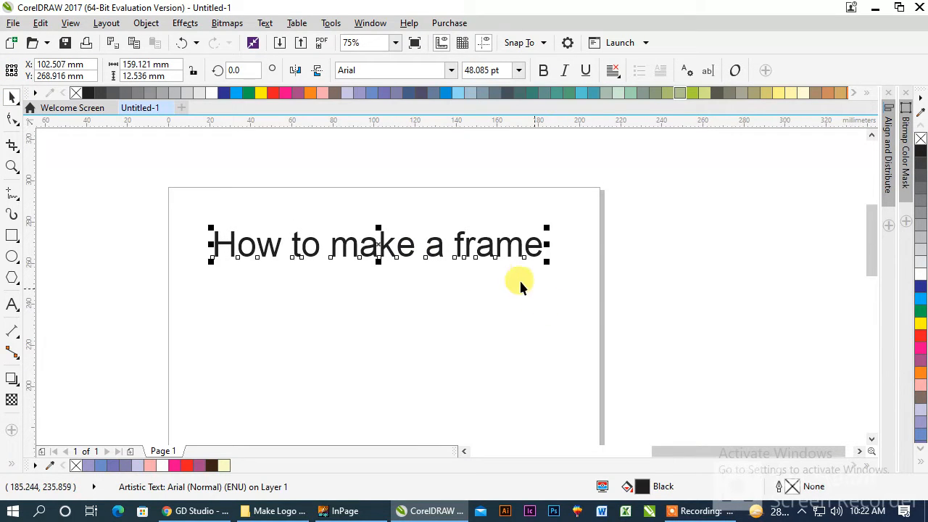
pyautogui.scroll(-2, 358, 186)
pyautogui.scroll(2, 338, 208)
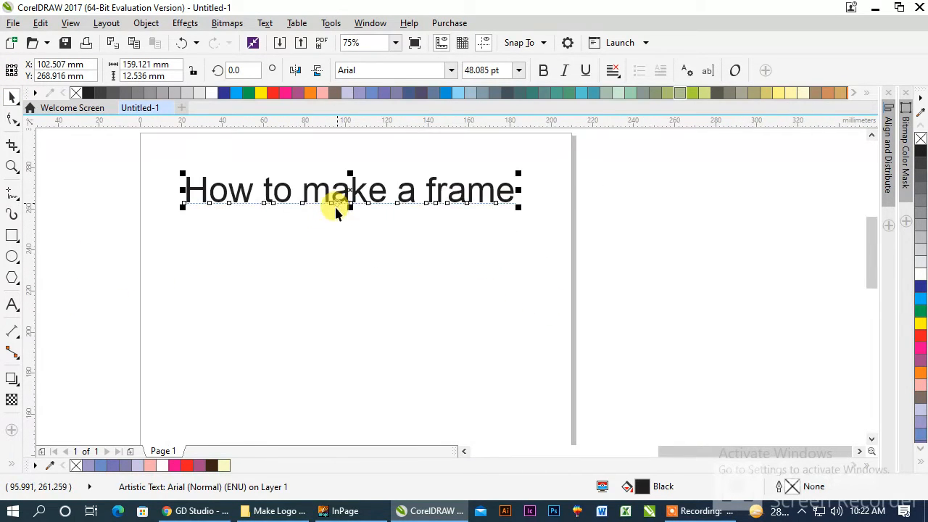
# Draw a thin horizontal rectangle about 73 by 4.3 mm below the title.
pyautogui.click(12, 166)
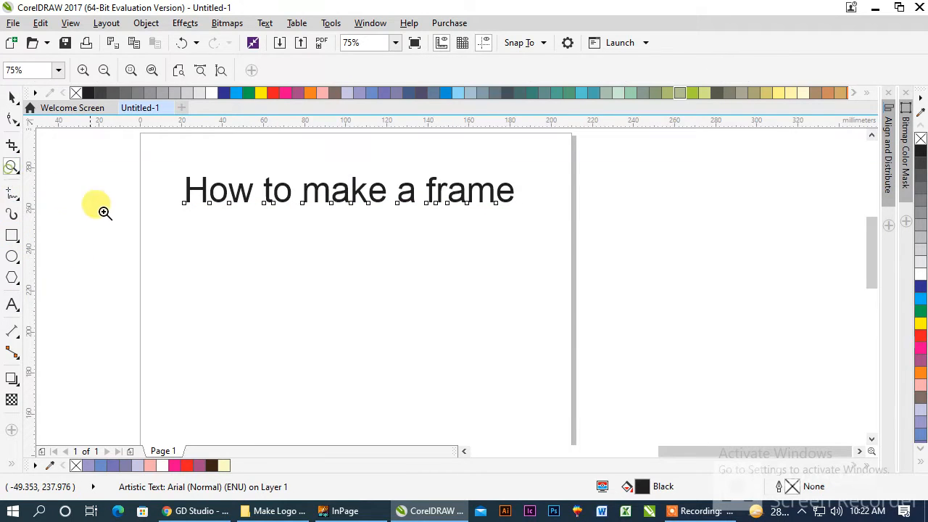
pyautogui.moveTo(114, 207); pyautogui.dragTo(585, 401)
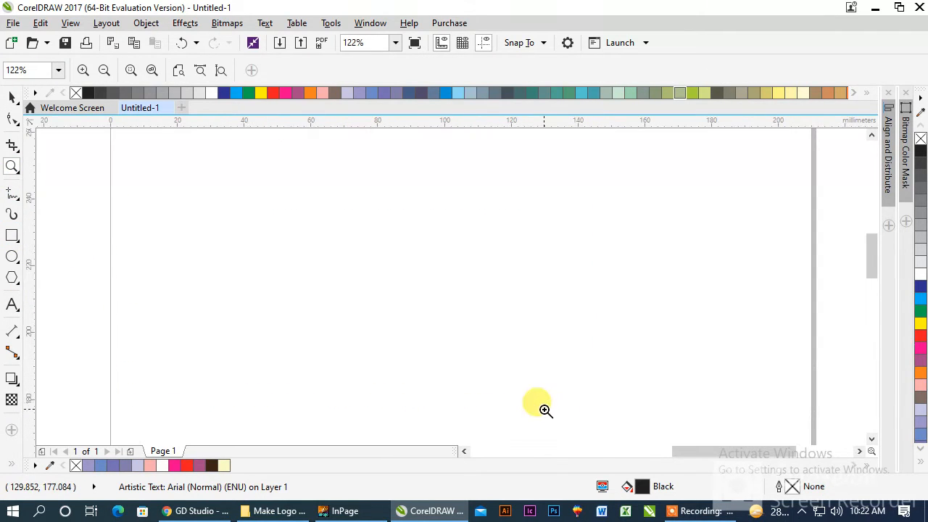
pyautogui.click(13, 236)
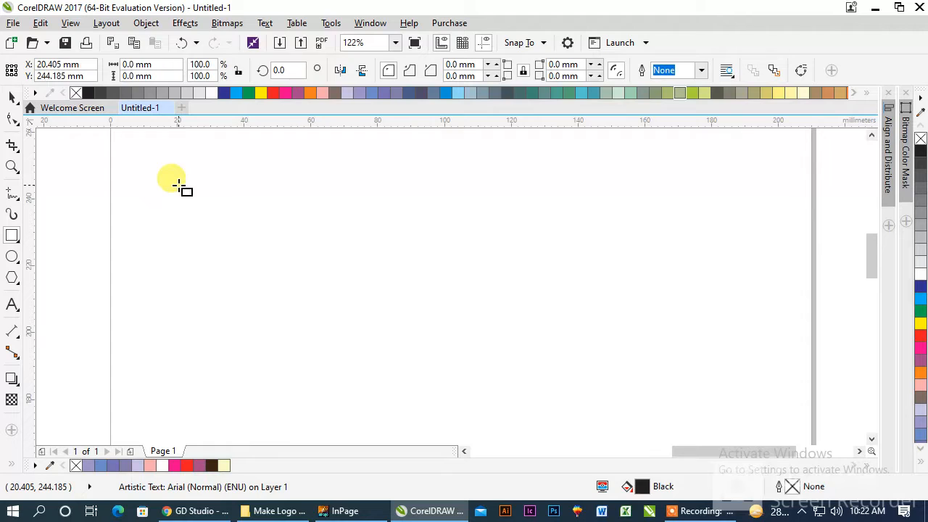
pyautogui.moveTo(177, 185); pyautogui.dragTo(424, 199)
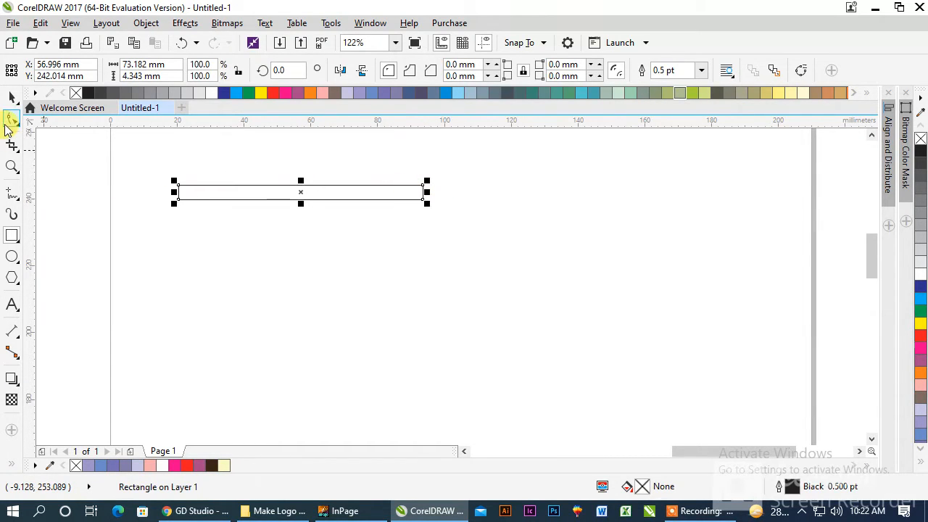
pyautogui.click(207, 161)
pyautogui.scroll(2, 215, 155)
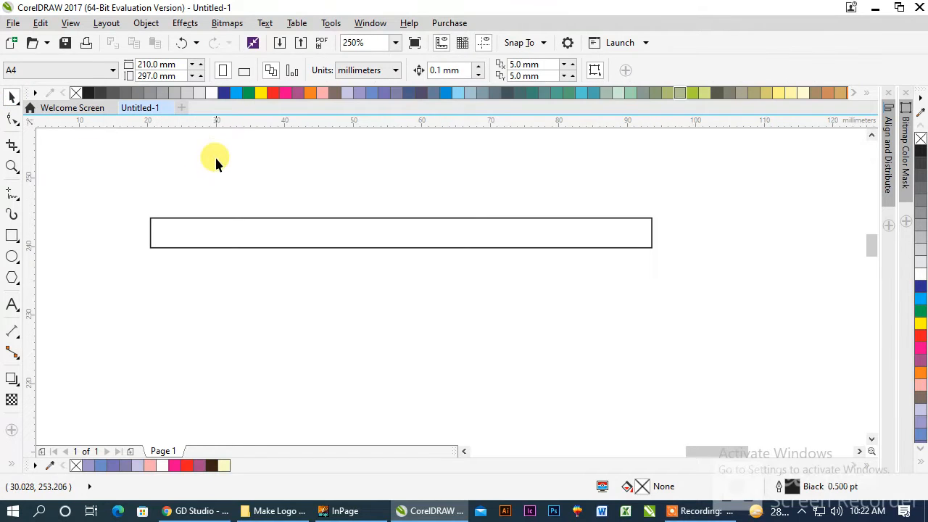
# Chamfer the rectangle's two lower corners by about 2.17 mm with the Shape tool.
pyautogui.click(172, 247)
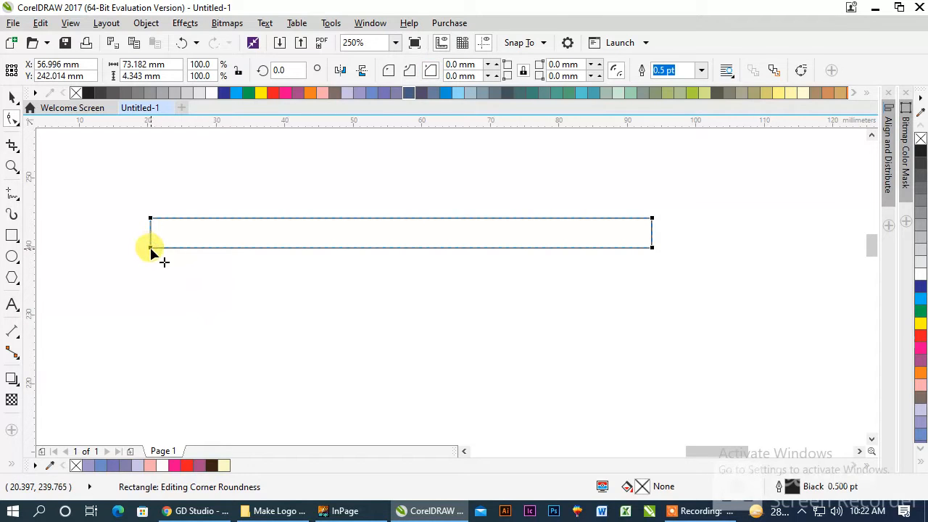
pyautogui.moveTo(153, 250); pyautogui.dragTo(194, 218)
pyautogui.hotkey('ctrl', 'z')
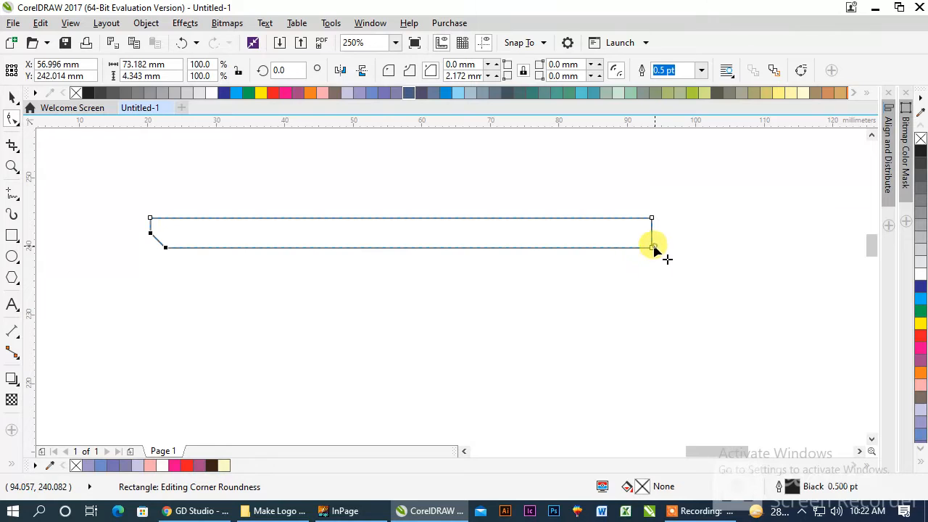
pyautogui.moveTo(650, 248); pyautogui.dragTo(625, 234)
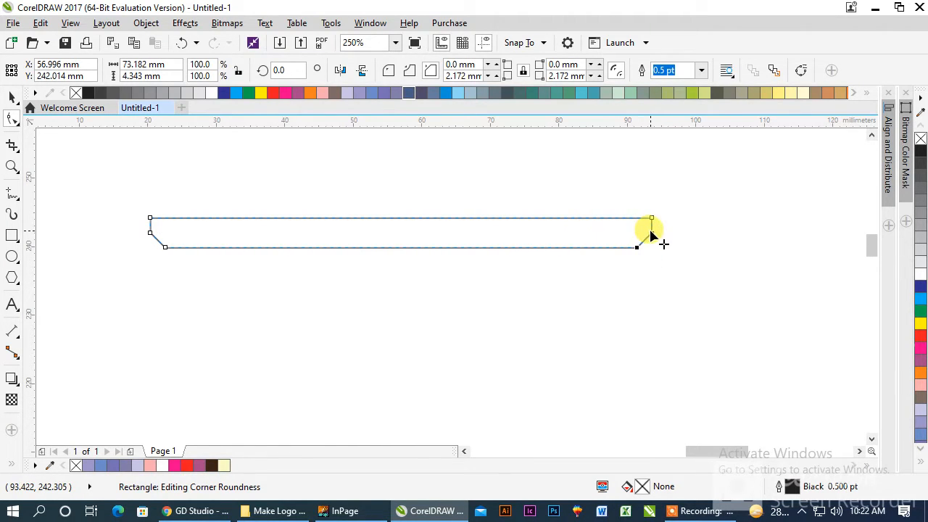
# Convert the chamfered rectangle to curves and delete the extra node on each short side to form a trapezoid.
pyautogui.rightClick(651, 236)
pyautogui.click(693, 146)
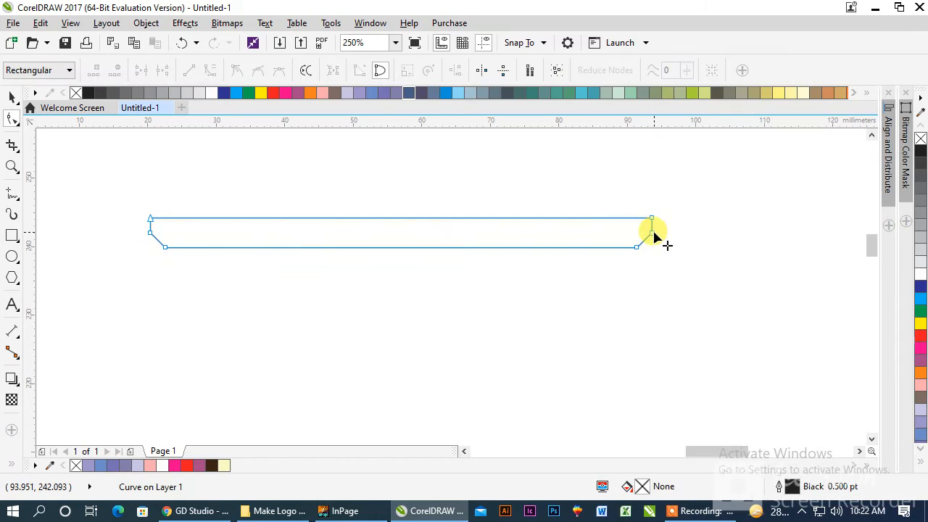
pyautogui.doubleClick(151, 232)
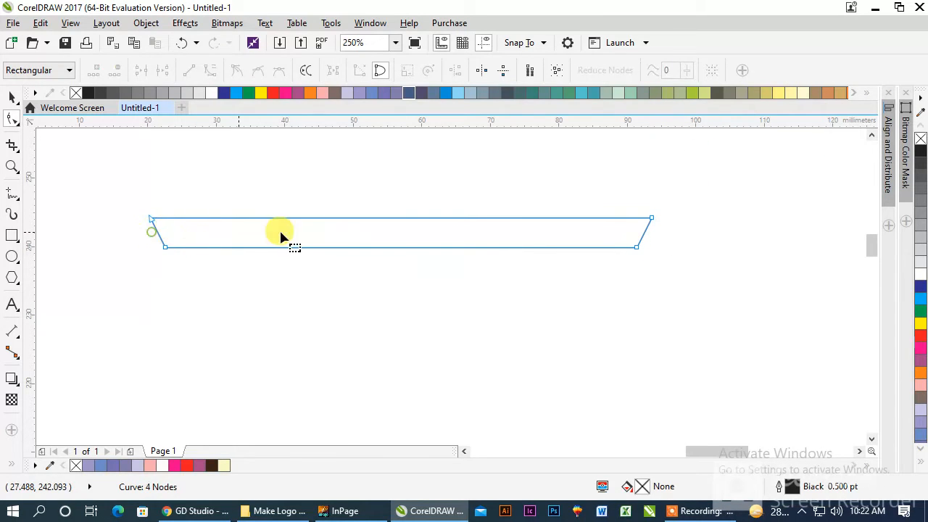
# Place a copy of the trapezoid bar about 31 mm below the original and mirror it vertically.
pyautogui.press('space')
pyautogui.moveTo(395, 233); pyautogui.dragTo(374, 432)
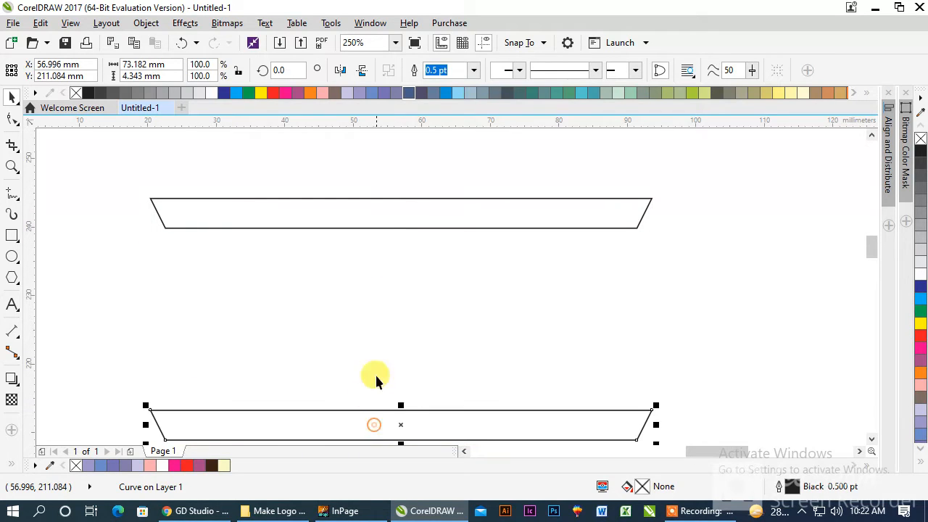
pyautogui.scroll(-2, 400, 181)
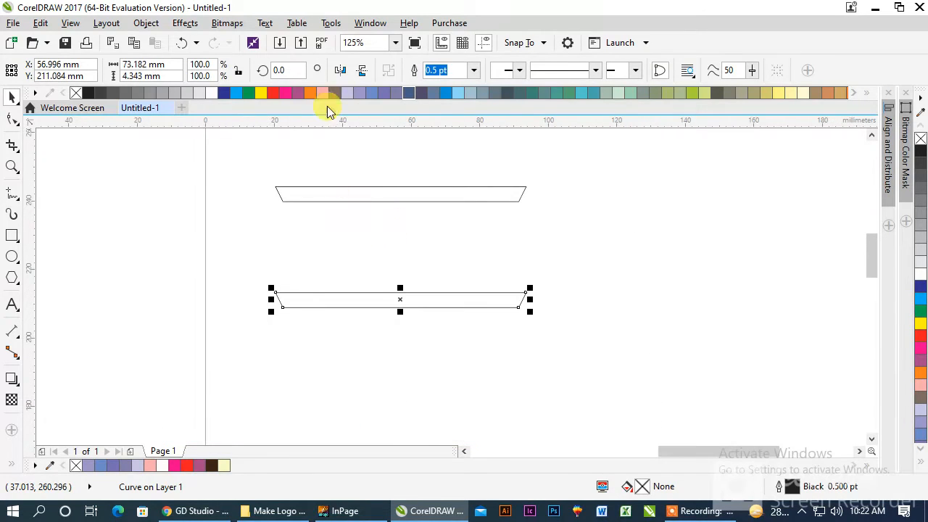
pyautogui.click(361, 71)
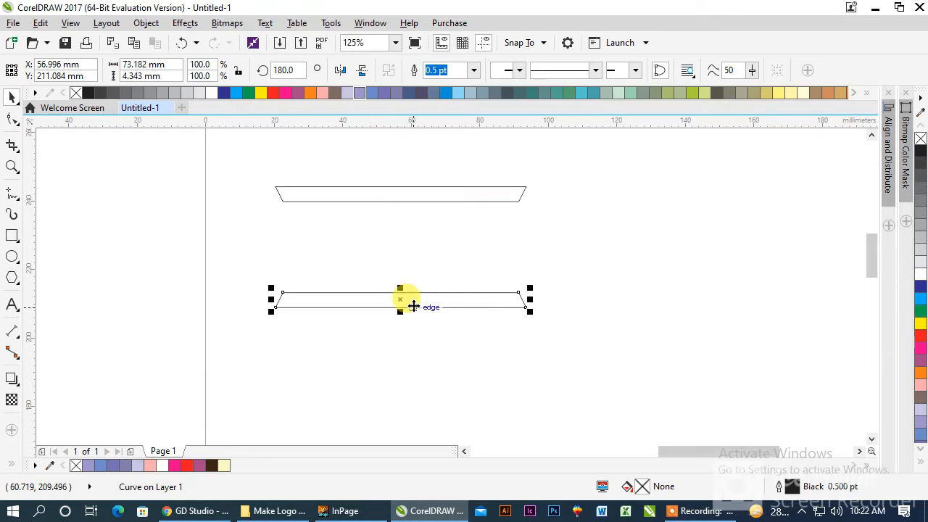
# Copy the flipped bar into the space between the two bars and set the copy's rotation to 90 degrees.
pyautogui.moveTo(399, 304); pyautogui.dragTo(399, 254)
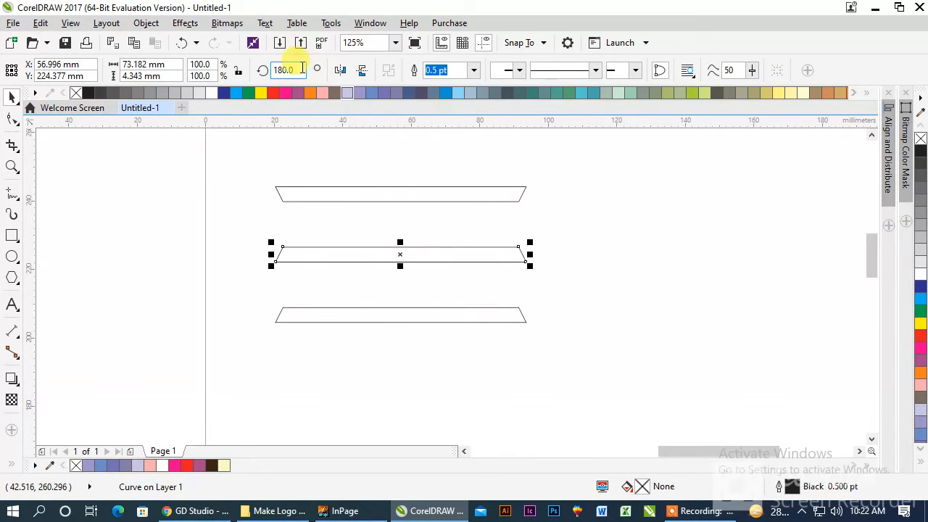
pyautogui.write('90')
pyautogui.press('Return')
# Move the vertical bar to the left ends of the horizontal bars and shorten it to about 40 mm.
pyautogui.click(238, 69)
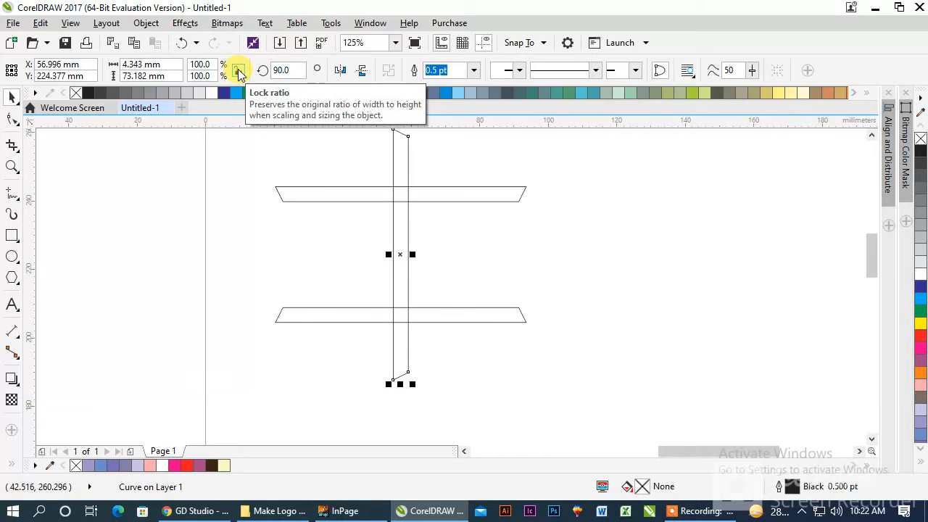
pyautogui.click(395, 143)
pyautogui.moveTo(401, 145); pyautogui.dragTo(286, 205)
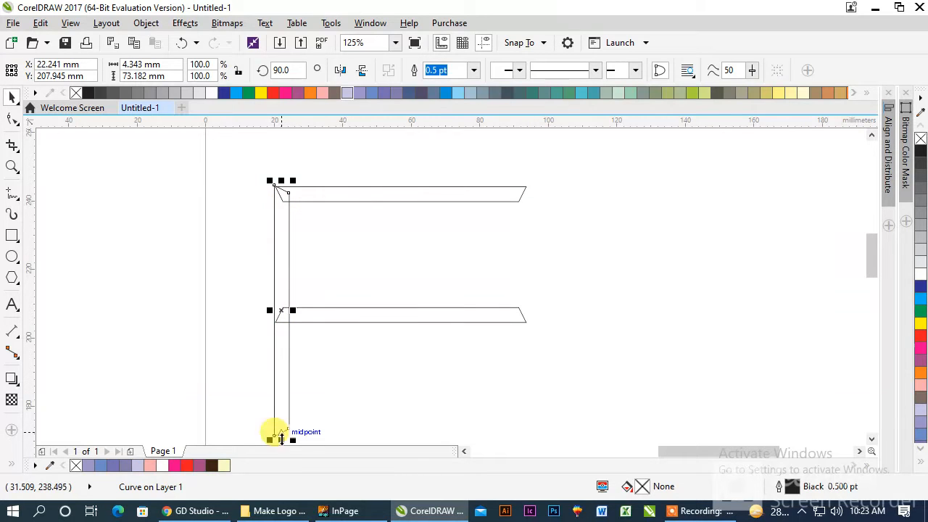
pyautogui.moveTo(281, 438); pyautogui.dragTo(288, 319)
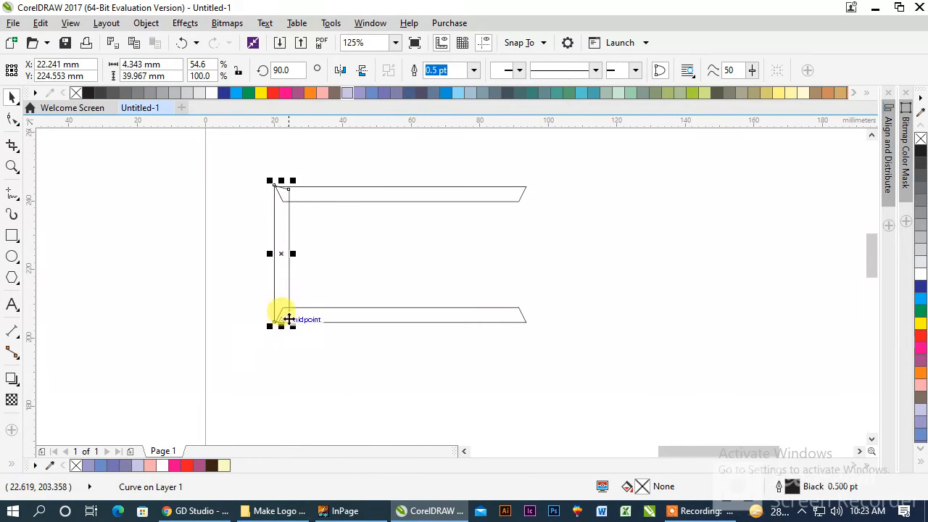
# Align the vertical bar's left edge with the left end of the lower bar.
pyautogui.scroll(5, 223, 340)
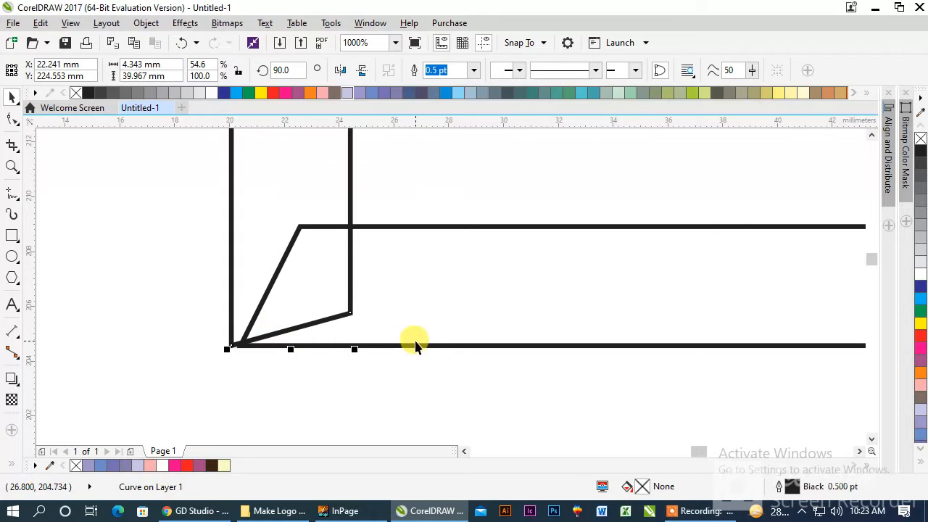
pyautogui.keyDown('shift'); pyautogui.click(409, 346); pyautogui.keyUp('shift')
pyautogui.click(311, 323)
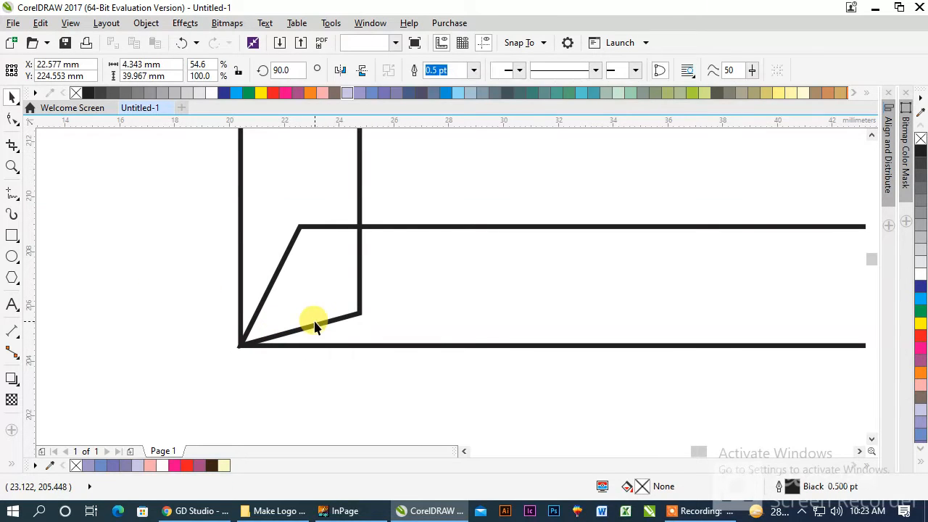
# Raise the vertical bar's lower inner node to the lower bar's inner edge to form a mitred corner.
pyautogui.scroll(-2, 308, 325)
pyautogui.click(12, 118)
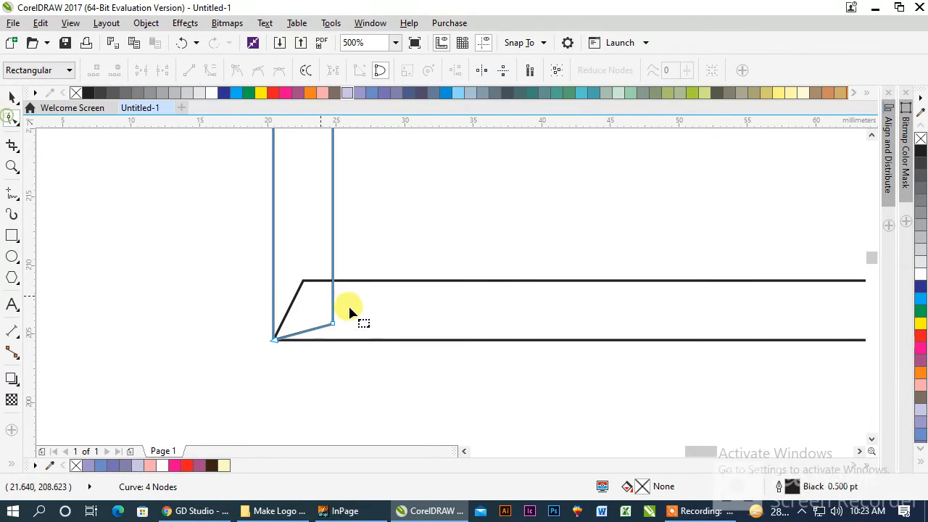
pyautogui.moveTo(332, 319); pyautogui.dragTo(332, 281)
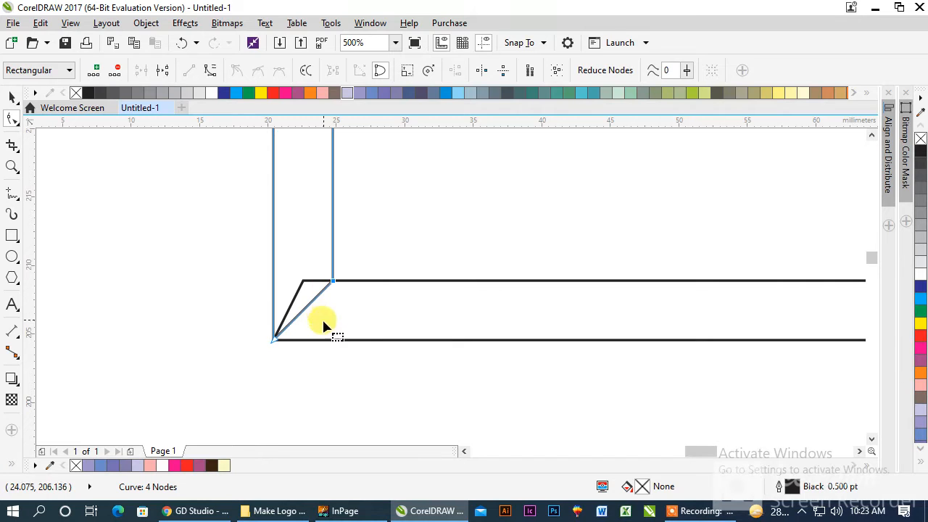
# Fit the vertical bar's upper end to the upper bar's top edge and lower its inner node to the bar's inner edge.
pyautogui.scroll(-4, 294, 339)
pyautogui.scroll(2, 307, 206)
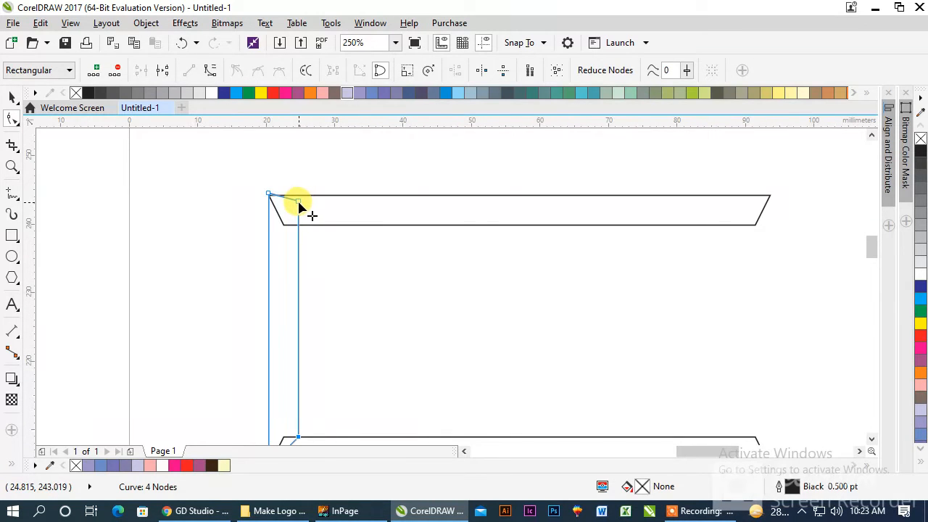
pyautogui.scroll(2, 301, 205)
pyautogui.press('space')
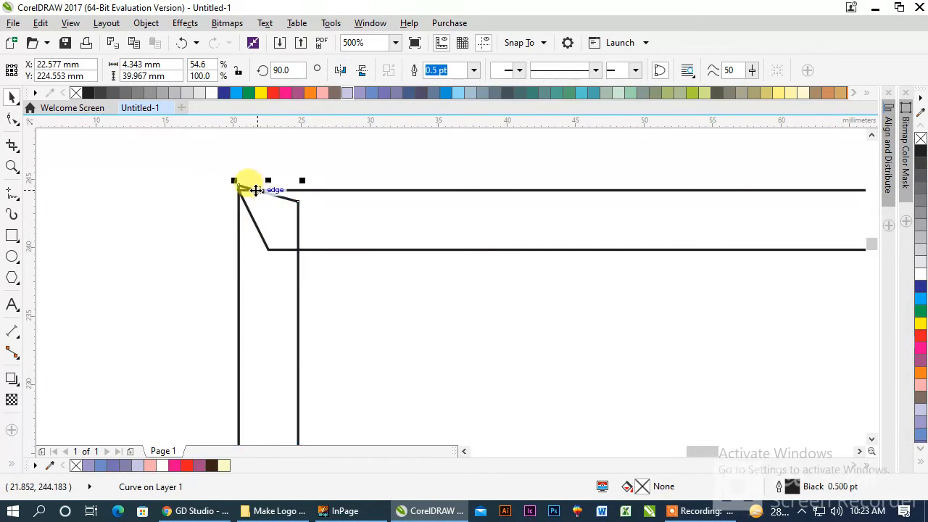
pyautogui.scroll(4, 255, 190)
pyautogui.moveTo(376, 167); pyautogui.dragTo(379, 222)
pyautogui.scroll(-4, 369, 180)
pyautogui.press('space')
pyautogui.scroll(-6, 264, 166)
pyautogui.scroll(2, 275, 176)
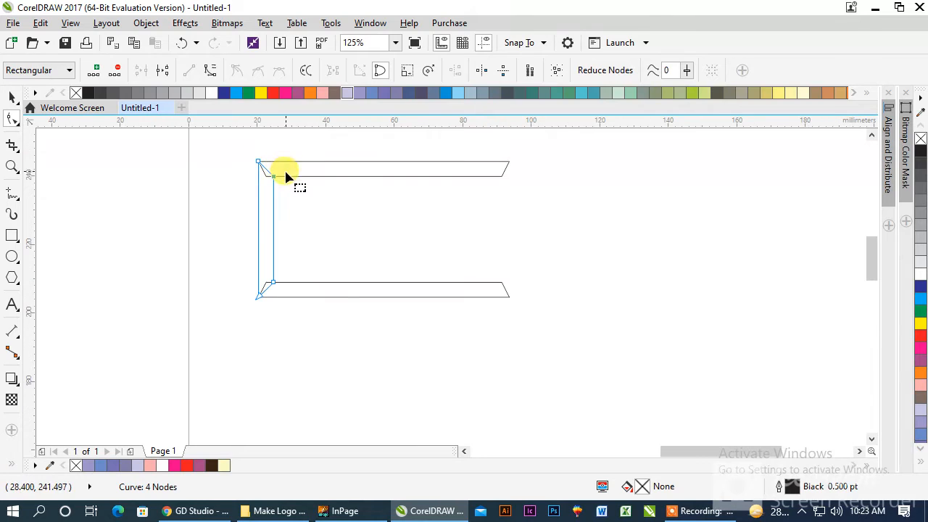
# Copy the left vertical bar to the right ends of the horizontal bars and mirror the copy horizontally.
pyautogui.press('space')
pyautogui.moveTo(266, 192); pyautogui.dragTo(499, 191)
pyautogui.click(338, 70)
pyautogui.click(572, 191)
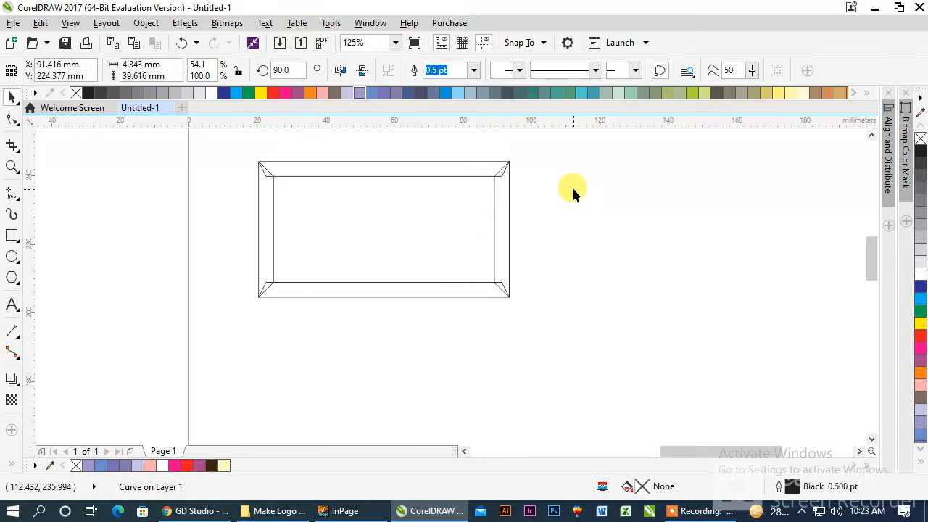
# Fill the frame's top and bottom bars with dark brown R59 G36 B22.
pyautogui.click(344, 163)
pyautogui.click(212, 464)
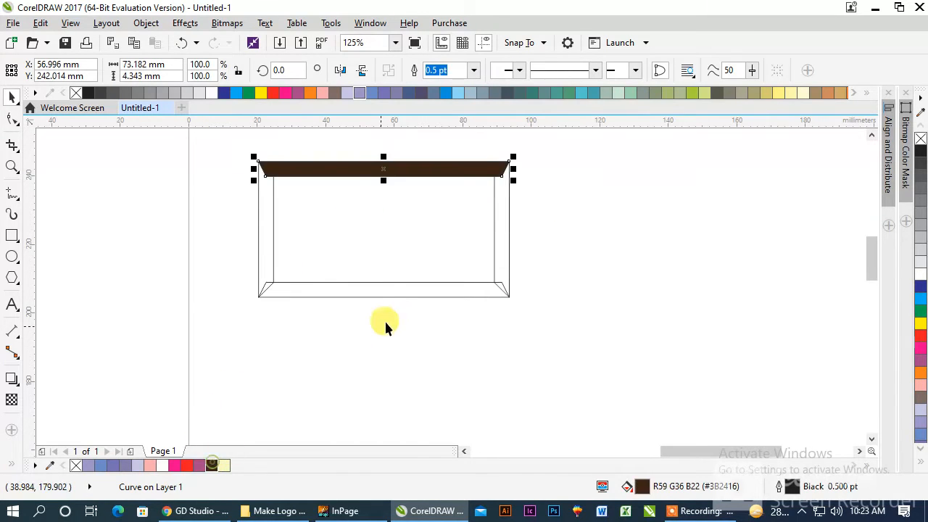
pyautogui.click(378, 292)
pyautogui.click(212, 465)
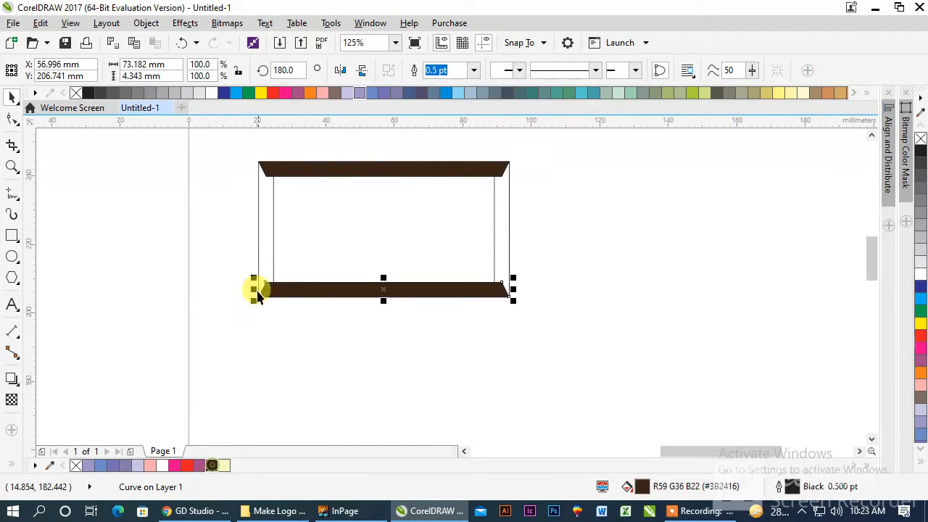
# Fill the frame's left and right bars with a lighter brown, R112 G58 B24.
pyautogui.click(260, 231)
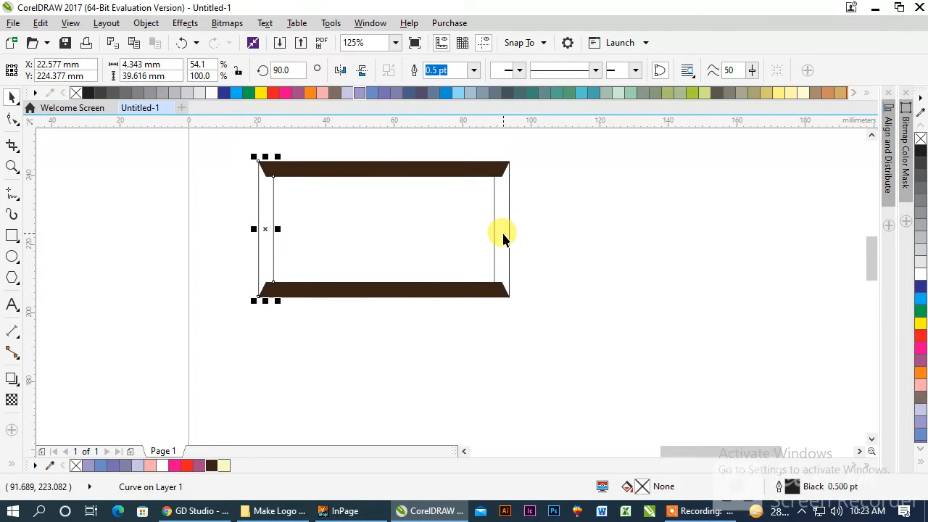
pyautogui.keyDown('shift'); pyautogui.click(504, 235); pyautogui.keyUp('shift')
pyautogui.click(212, 465)
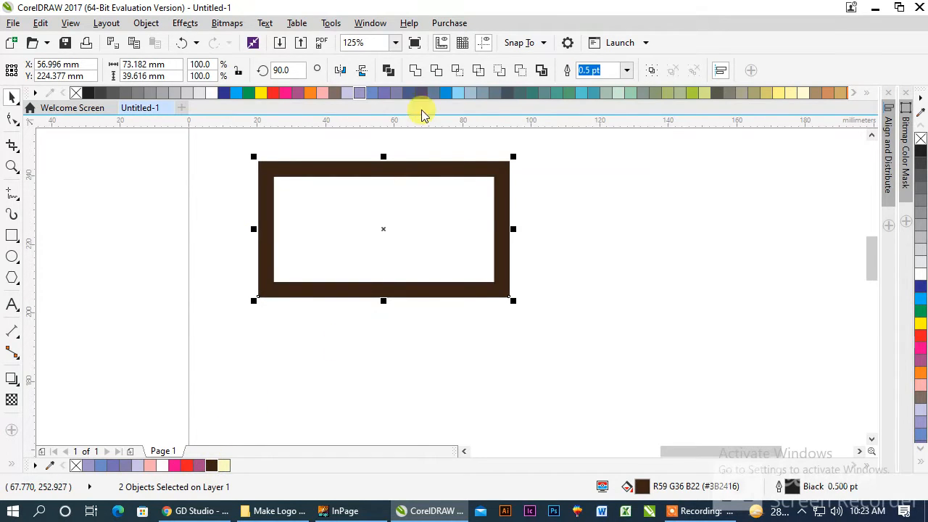
pyautogui.doubleClick(641, 493)
pyautogui.moveTo(344, 116); pyautogui.dragTo(632, 98)
pyautogui.moveTo(628, 290); pyautogui.dragTo(652, 248)
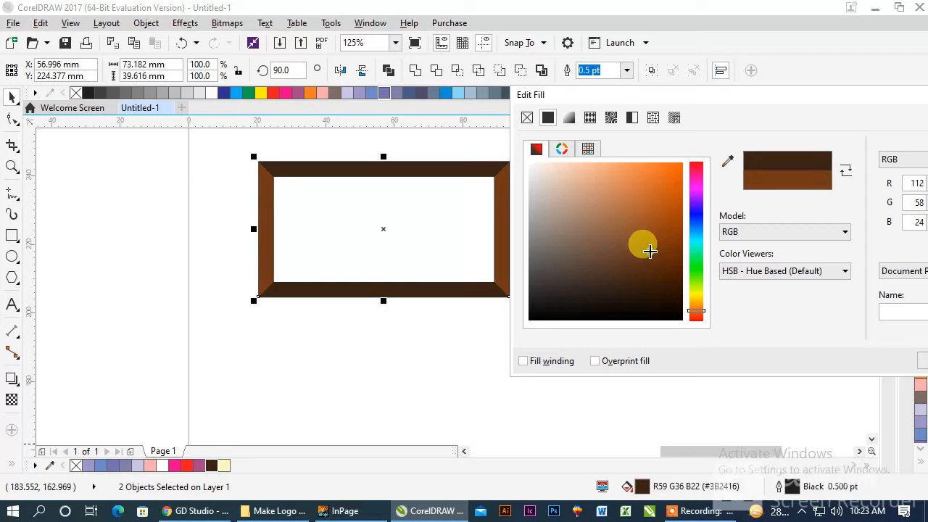
pyautogui.click(923, 366)
pyautogui.click(652, 361)
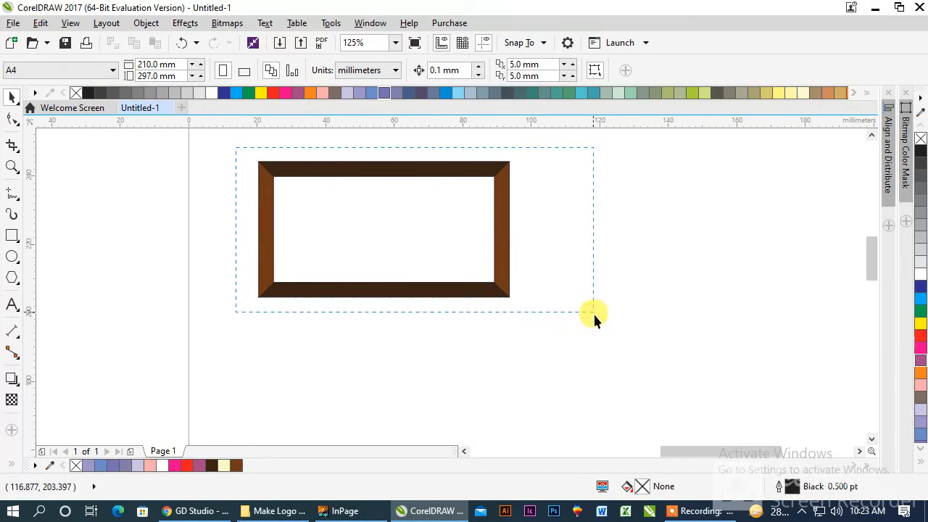
# Remove the outline from all four frame bars.
pyautogui.moveTo(593, 313); pyautogui.dragTo(593, 314)
pyautogui.click(80, 95)
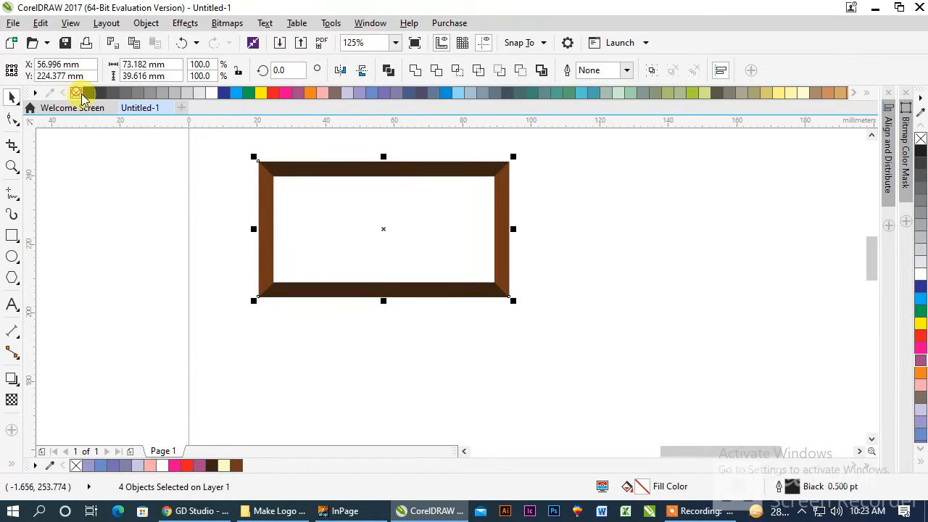
pyautogui.click(235, 210)
pyautogui.scroll(2, 333, 203)
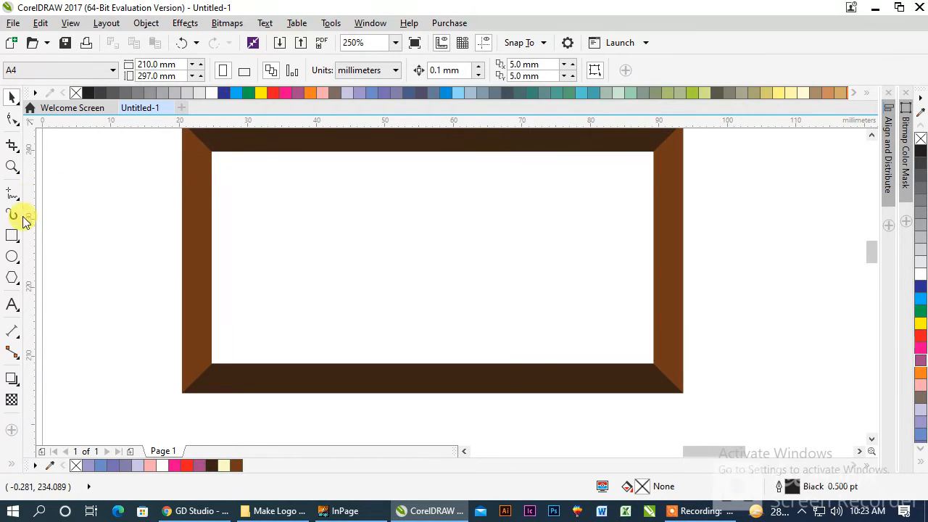
# Draw a rectangle about 73.2 by 39.6 mm covering the whole frame, filled pale yellow R249 G252 B197 without an outline.
pyautogui.click(12, 237)
pyautogui.scroll(-2, 216, 182)
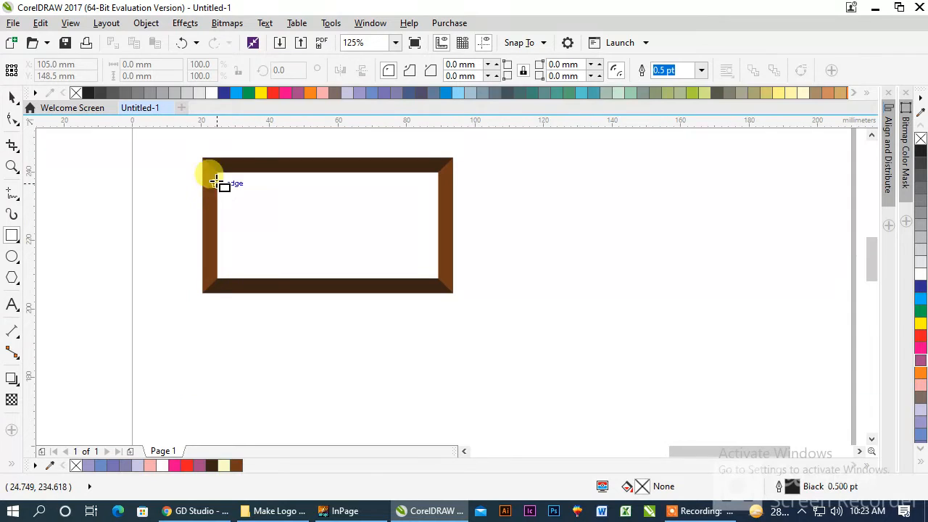
pyautogui.moveTo(202, 157); pyautogui.dragTo(453, 293)
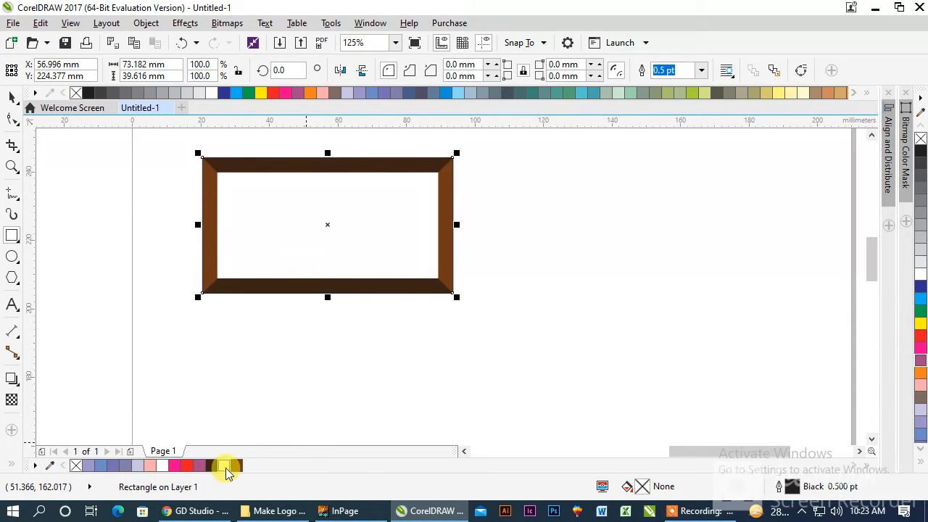
pyautogui.click(223, 465)
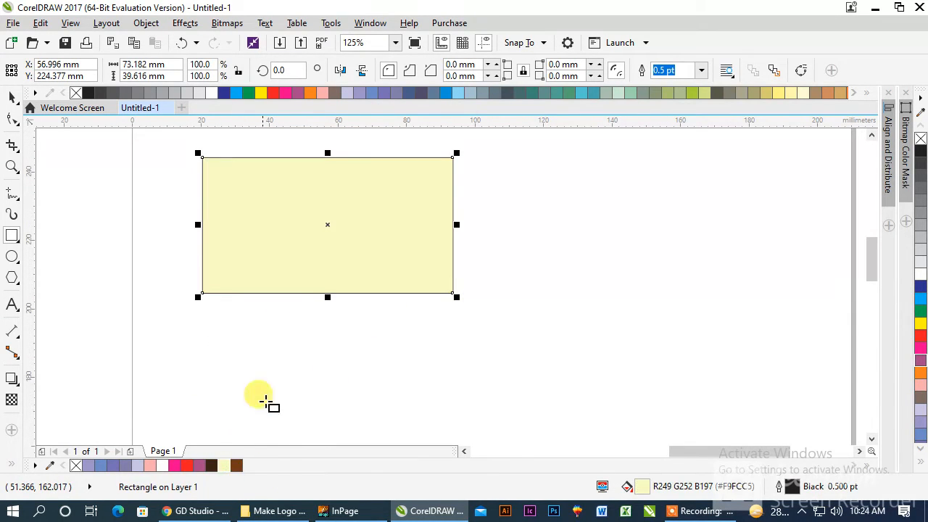
pyautogui.rightClick(76, 93)
pyautogui.rightClick(339, 174)
pyautogui.click(8, 99)
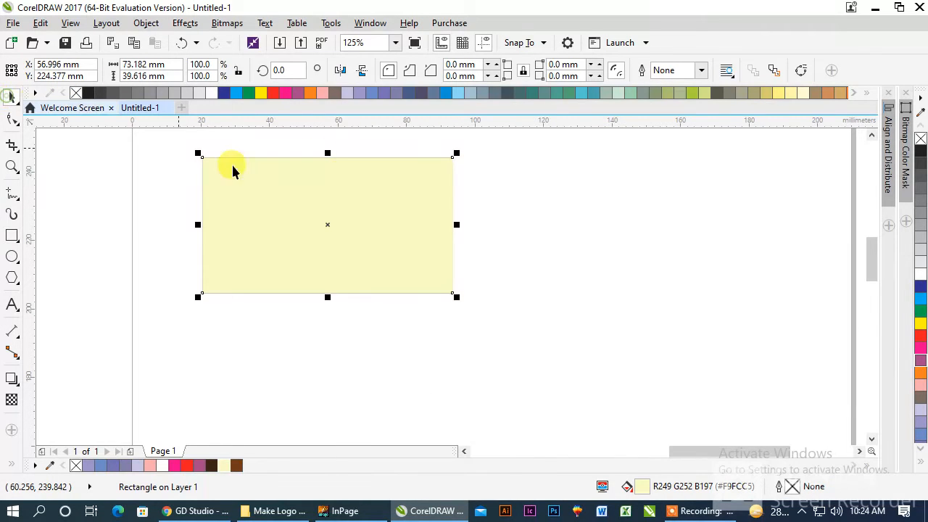
# Send the pale yellow rectangle to the back of the page, behind the frame bars.
pyautogui.rightClick(280, 190)
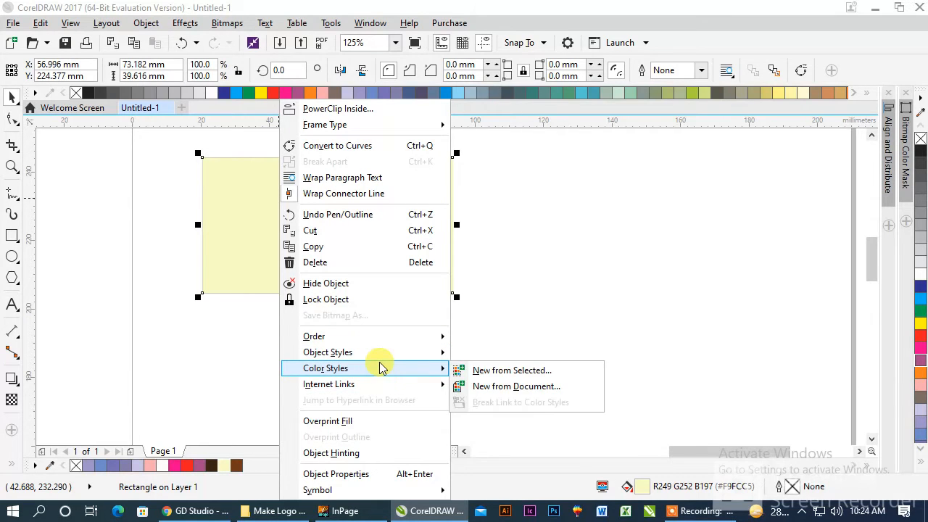
pyautogui.moveTo(382, 339)
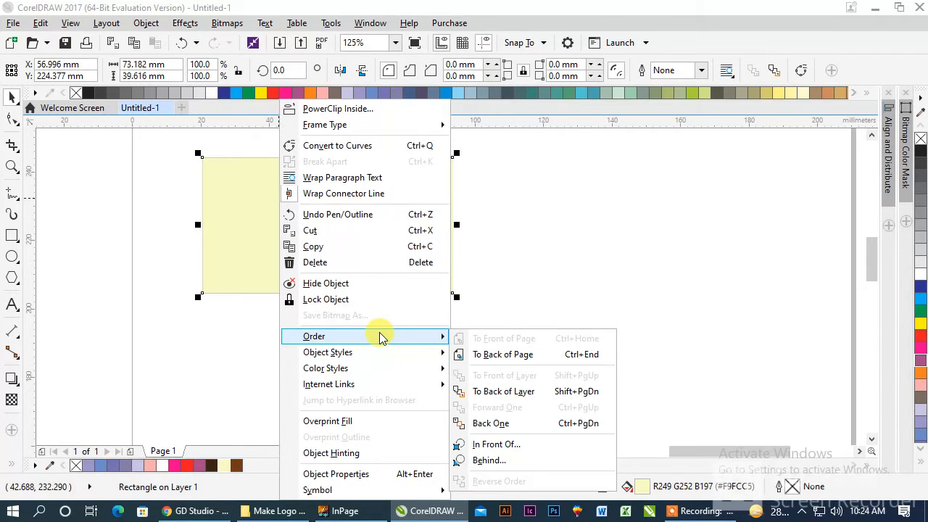
pyautogui.click(539, 424)
pyautogui.rightClick(330, 224)
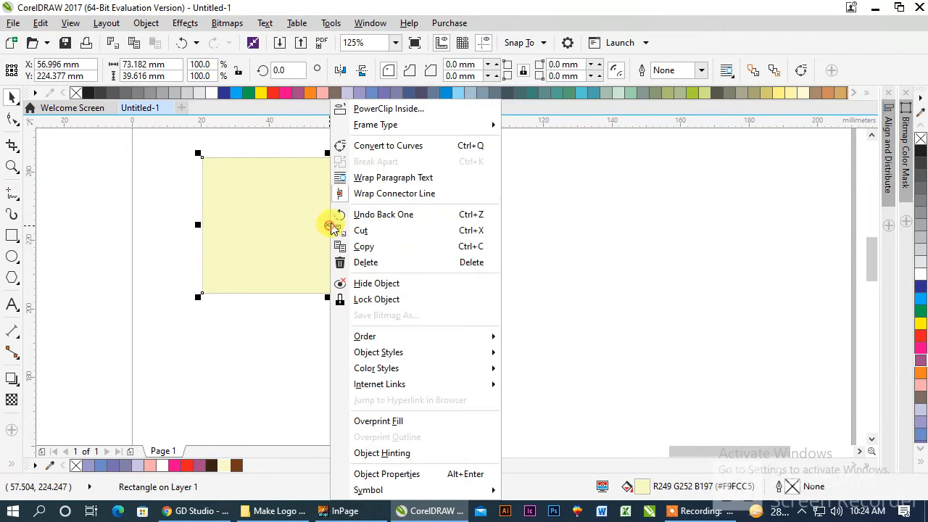
pyautogui.moveTo(423, 329)
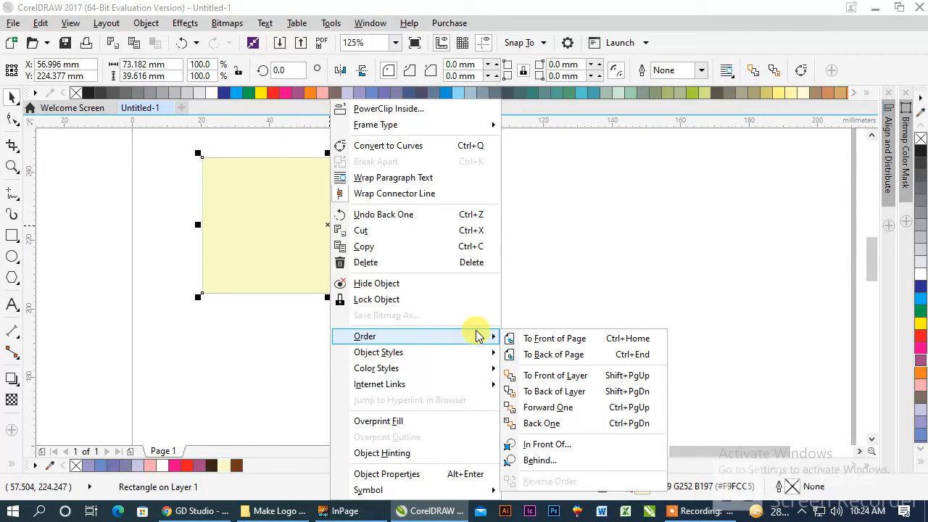
pyautogui.click(576, 364)
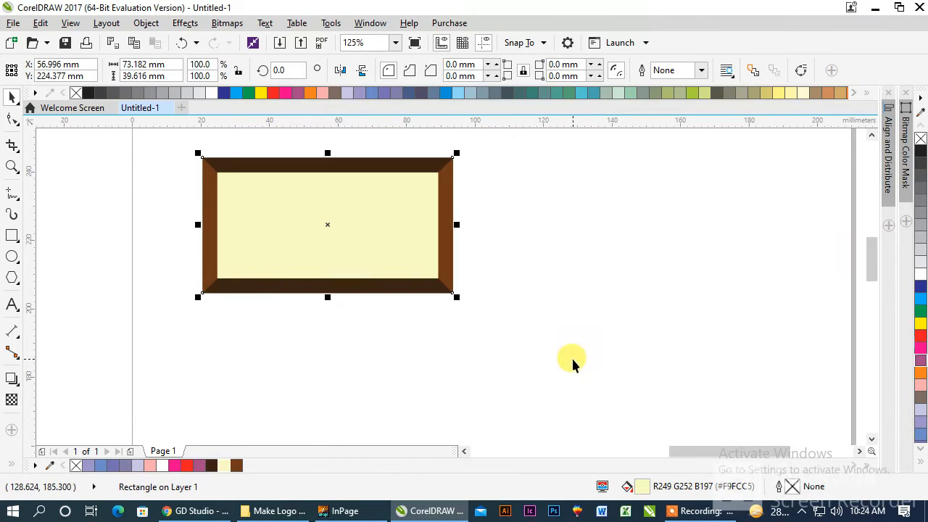
pyautogui.click(345, 215)
# Draw an inner rectangle about 59.7 by 27.9 mm inside the frame, leaving a pale yellow margin all around.
pyautogui.scroll(2, 274, 156)
pyautogui.click(11, 235)
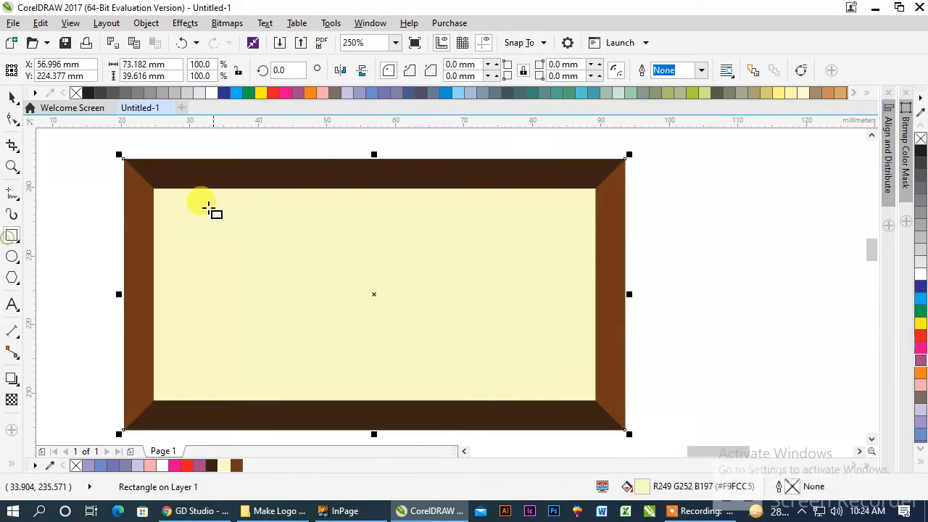
pyautogui.moveTo(170, 200); pyautogui.dragTo(579, 390)
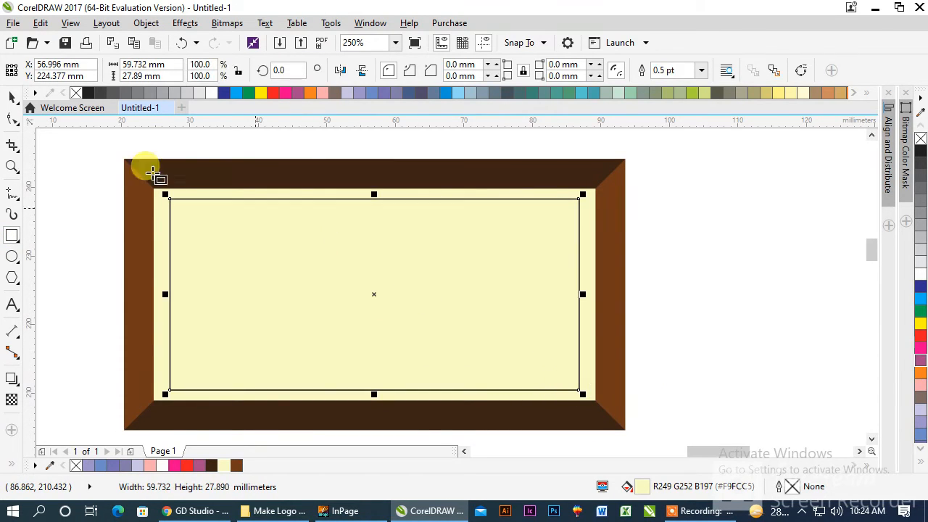
pyautogui.click(11, 97)
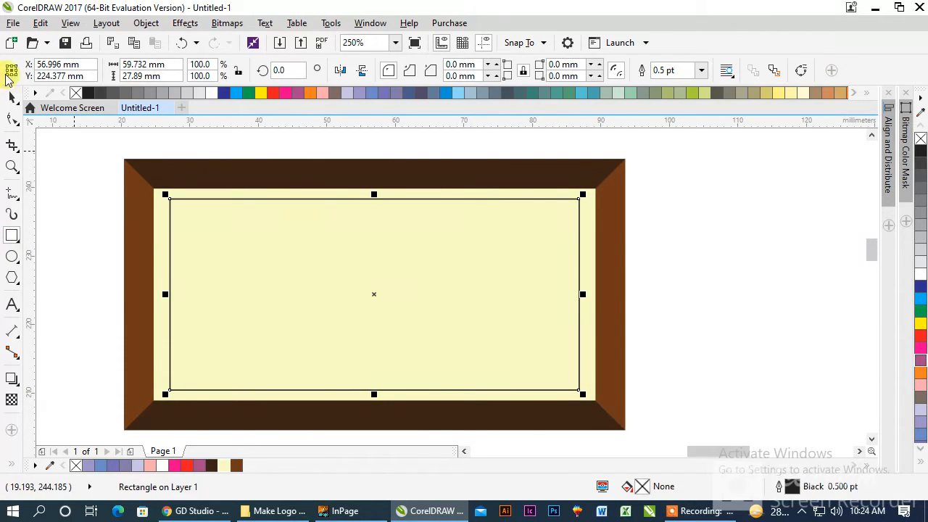
pyautogui.keyDown('shift'); pyautogui.click(478, 193); pyautogui.keyUp('shift')
pyautogui.keyDown('shift'); pyautogui.click(443, 239); pyautogui.keyUp('shift')
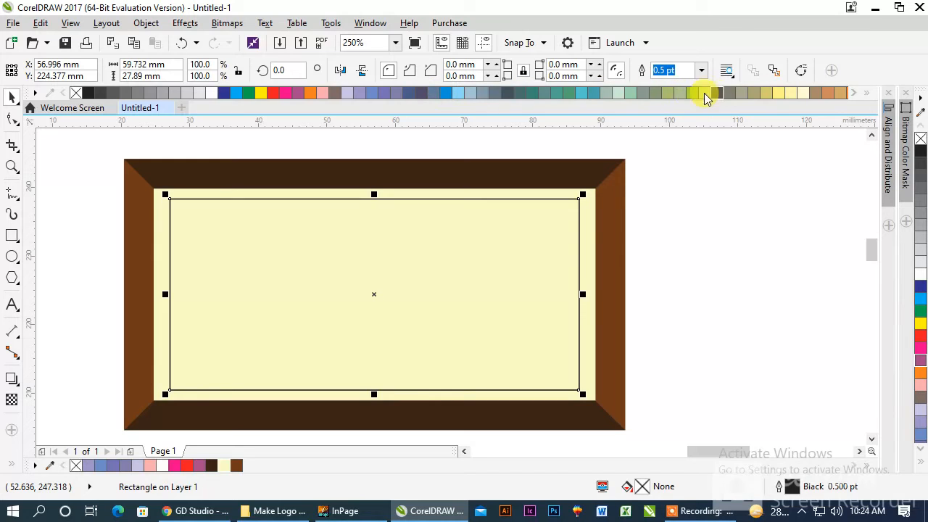
# Fill the inner rectangle with green C64 M0 Y74 K0 and remove its outline.
pyautogui.click(868, 95)
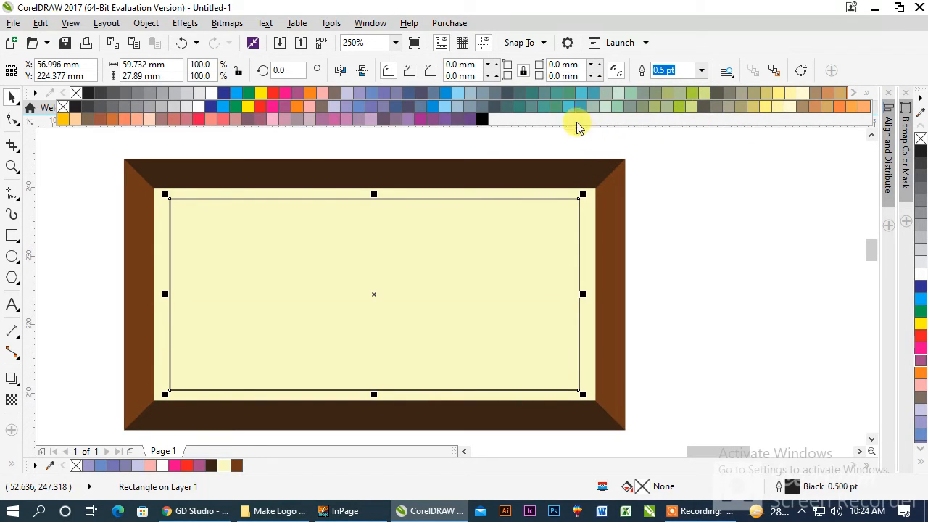
pyautogui.click(247, 95)
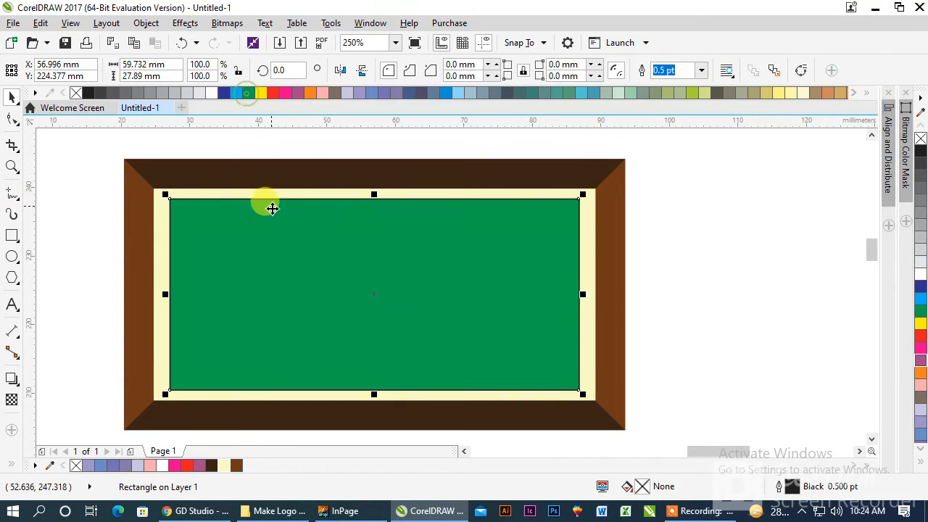
pyautogui.rightClick(75, 93)
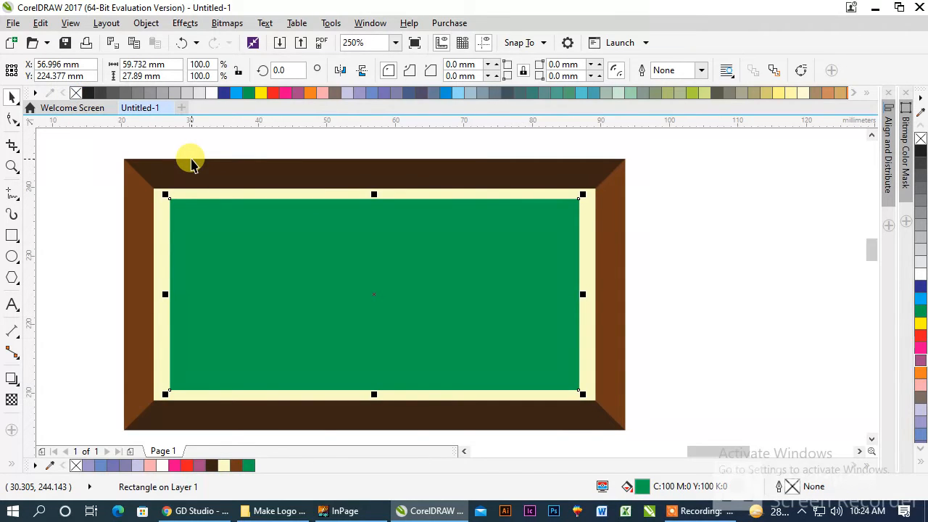
pyautogui.hotkey('shift', 'F11')
pyautogui.moveTo(340, 227); pyautogui.dragTo(359, 192)
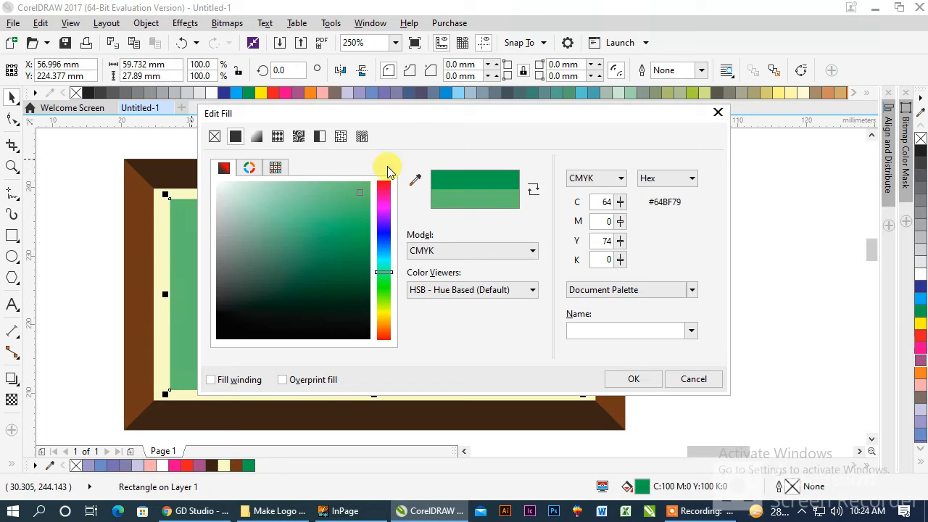
pyautogui.click(630, 379)
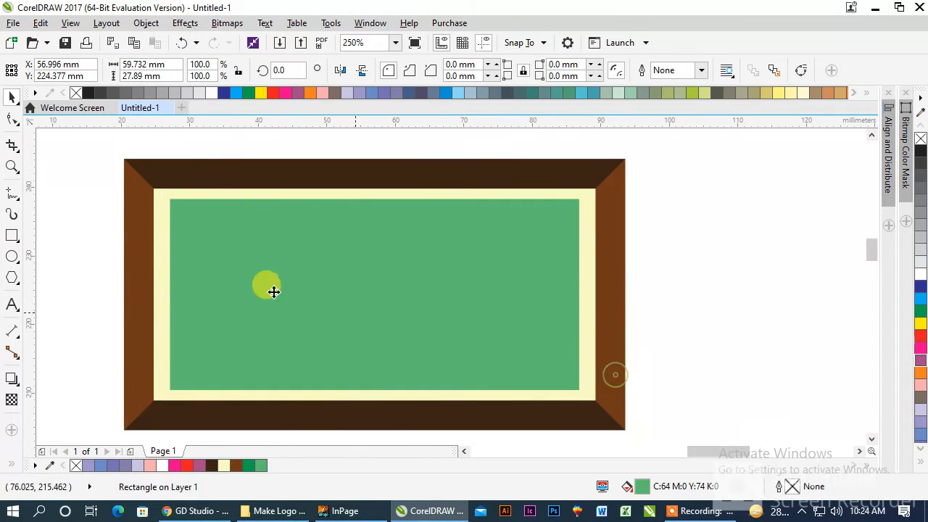
# Add a drop shadow around the green rectangle with opacity 40 and feathering 10.
pyautogui.click(19, 386)
pyautogui.click(45, 379)
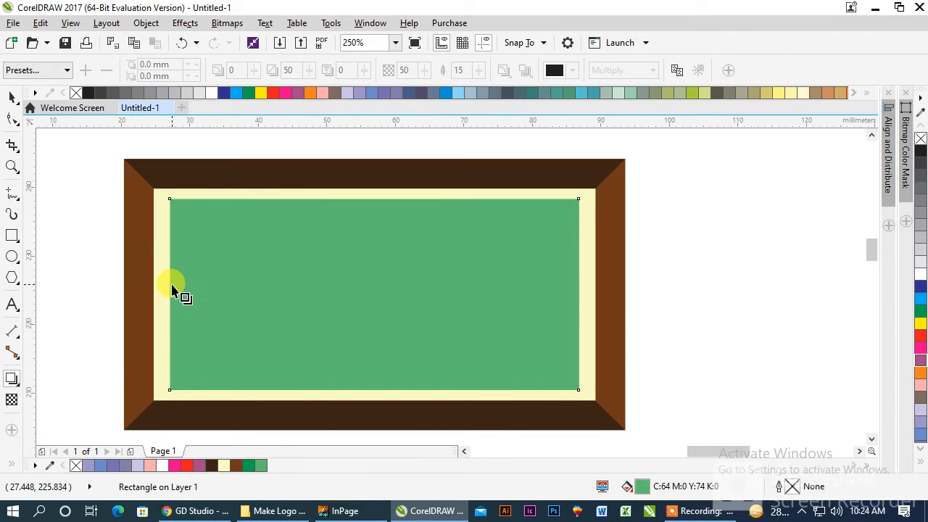
pyautogui.moveTo(172, 288); pyautogui.dragTo(567, 295)
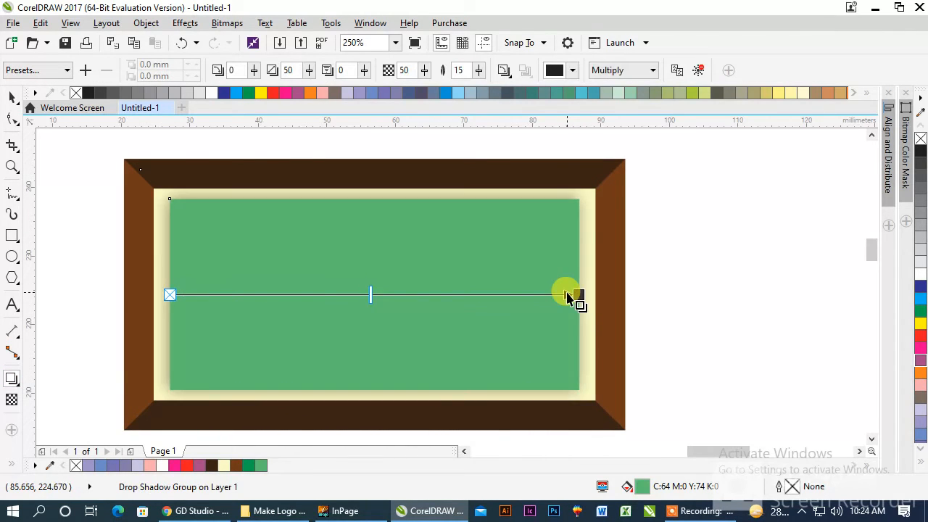
pyautogui.click(427, 70)
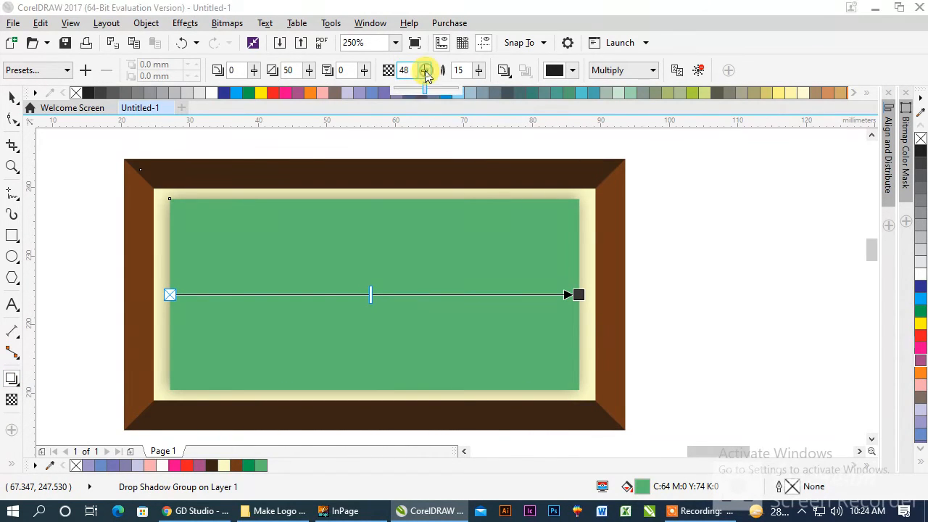
pyautogui.click(478, 70)
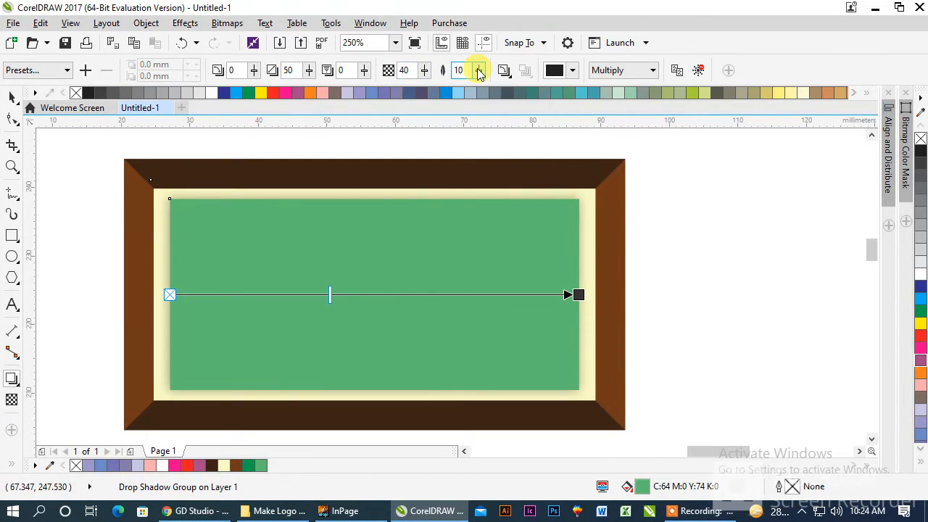
pyautogui.click(12, 97)
pyautogui.click(88, 157)
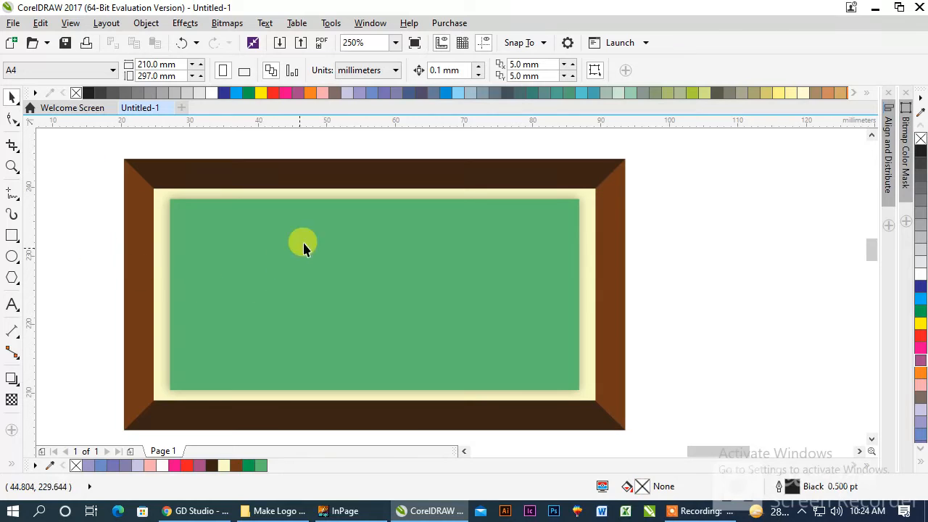
# Draw a rectangle about 21.4 by 15.7 mm overlapping the frame's top bar and centre it horizontally on that bar.
pyautogui.click(871, 135)
pyautogui.click(871, 135)
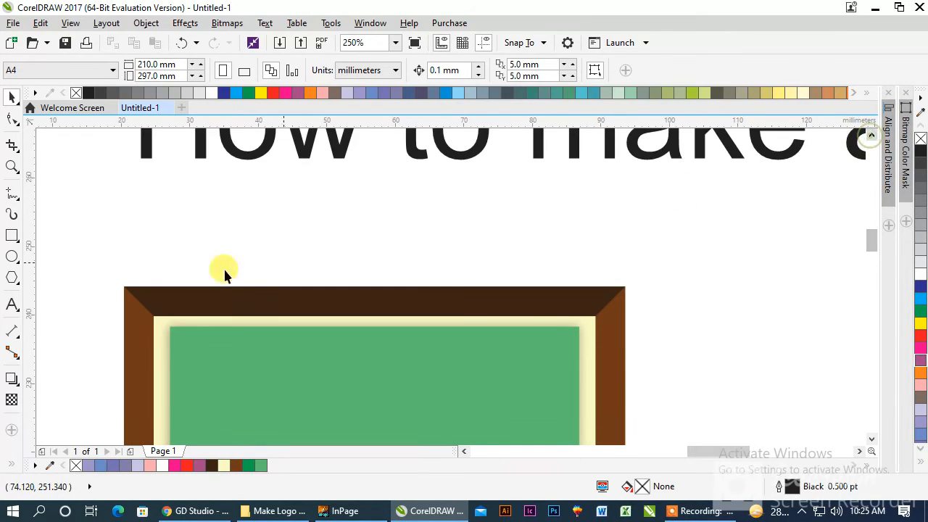
pyautogui.click(11, 239)
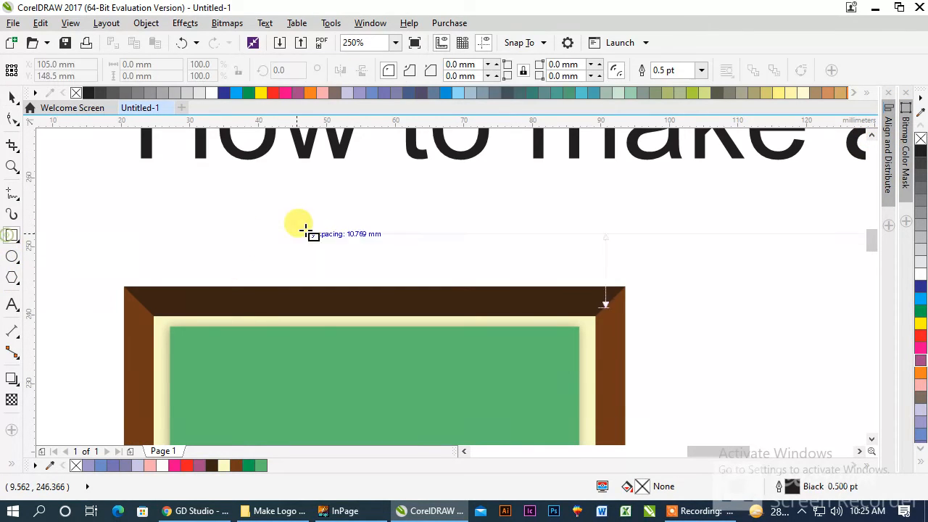
pyautogui.moveTo(310, 189); pyautogui.dragTo(456, 296)
pyautogui.click(11, 98)
pyautogui.keyDown('shift'); pyautogui.click(524, 294); pyautogui.keyUp('shift')
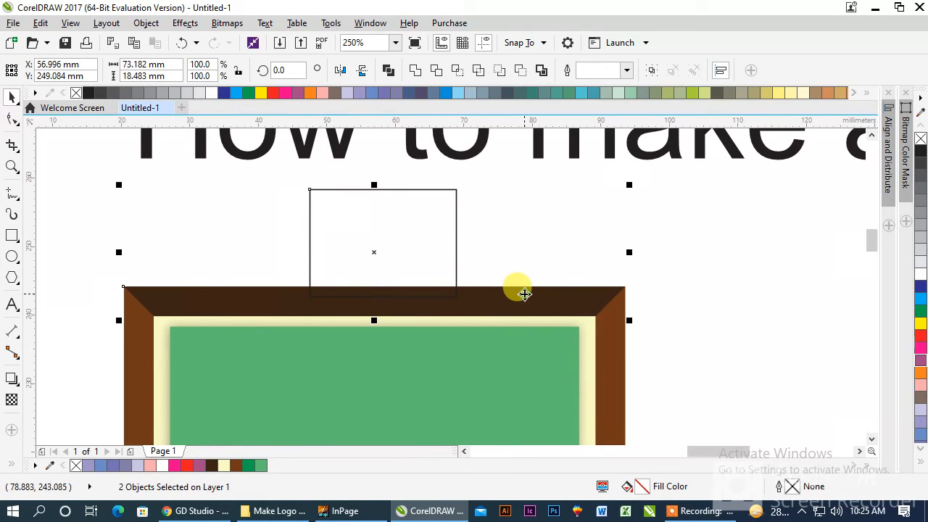
pyautogui.press('c')
pyautogui.click(497, 227)
pyautogui.click(376, 229)
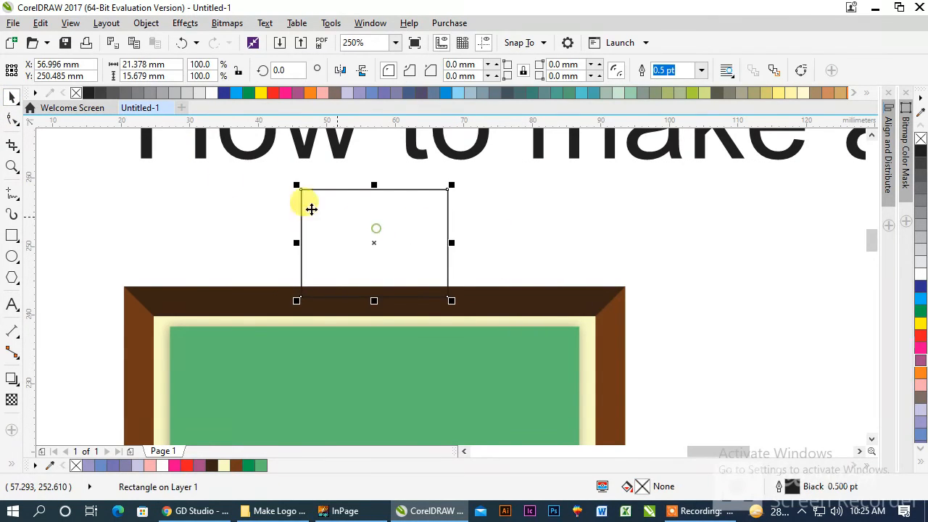
# Convert the small rectangle to curves and reshape it into a triangle with its apex at the middle of the upper edge.
pyautogui.click(11, 116)
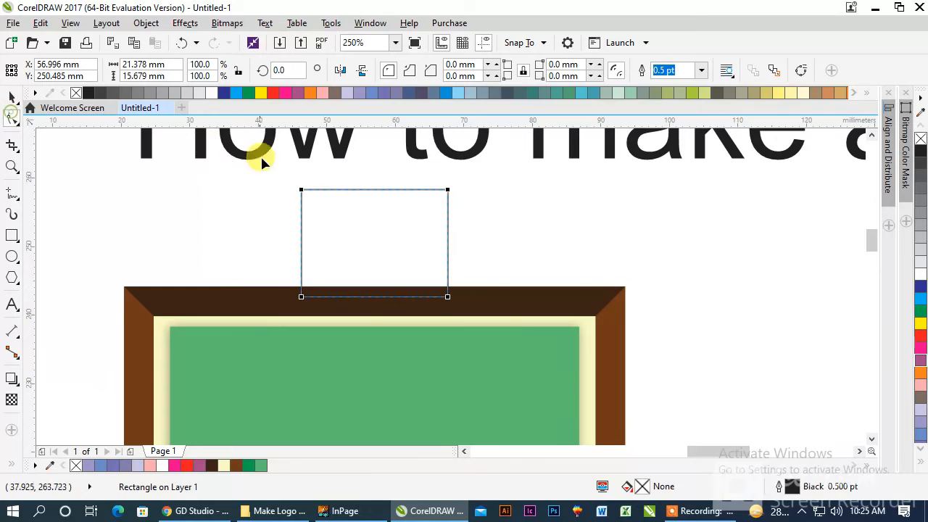
pyautogui.rightClick(373, 190)
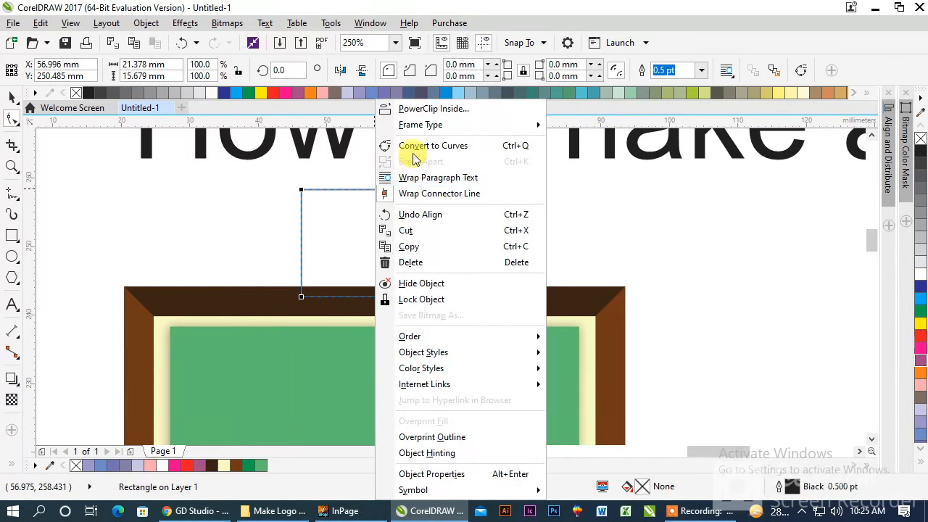
pyautogui.click(387, 145)
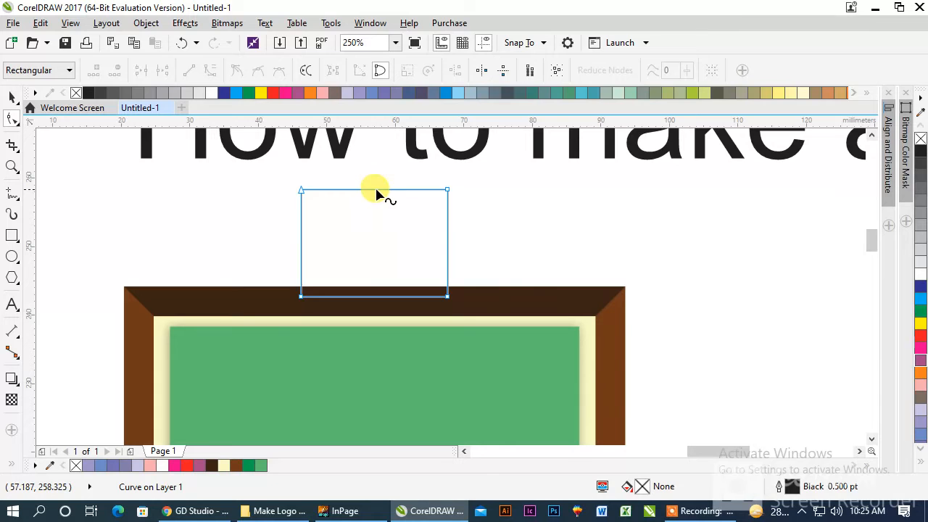
pyautogui.doubleClick(375, 190)
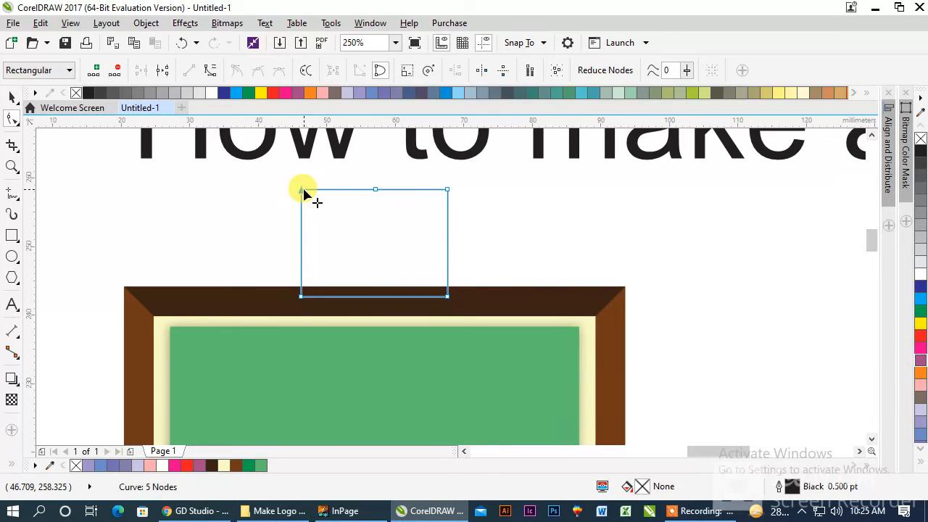
pyautogui.doubleClick(301, 190)
pyautogui.doubleClick(447, 190)
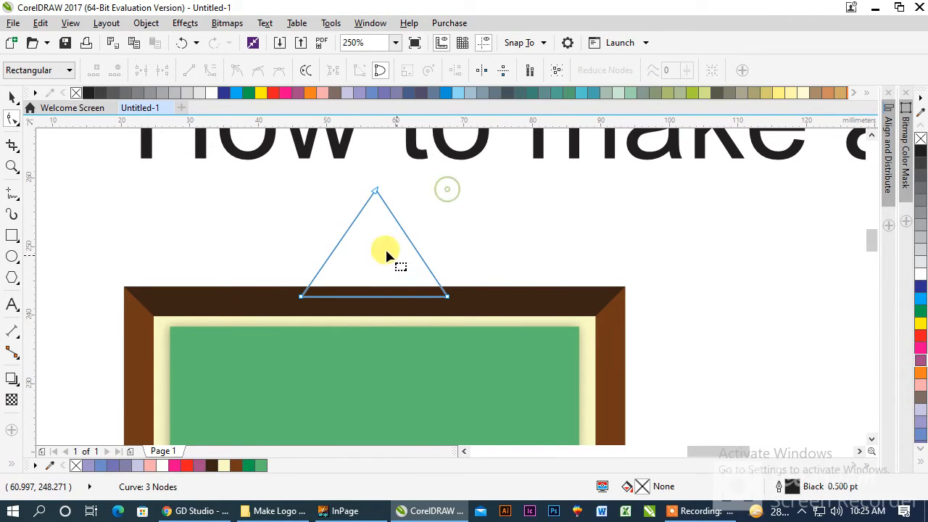
# Make a copy of the triangle scaled to 80%, place it lower inside the original, and fill it white.
pyautogui.click(11, 97)
pyautogui.moveTo(451, 185); pyautogui.dragTo(422, 200)
pyautogui.moveTo(378, 250); pyautogui.dragTo(433, 211)
pyautogui.click(212, 92)
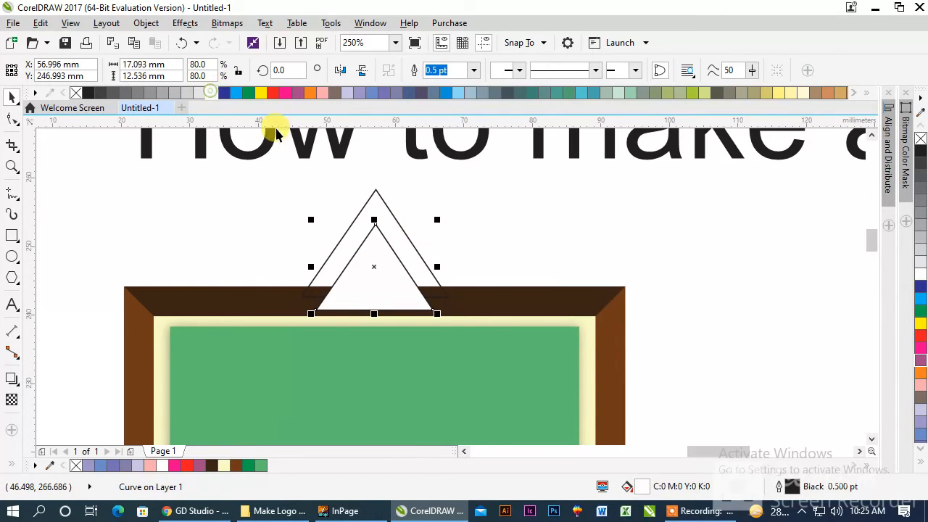
# Cut the smaller white triangle's shape out of the larger triangle with Simplify.
pyautogui.keyDown('shift'); pyautogui.click(375, 193); pyautogui.keyUp('shift')
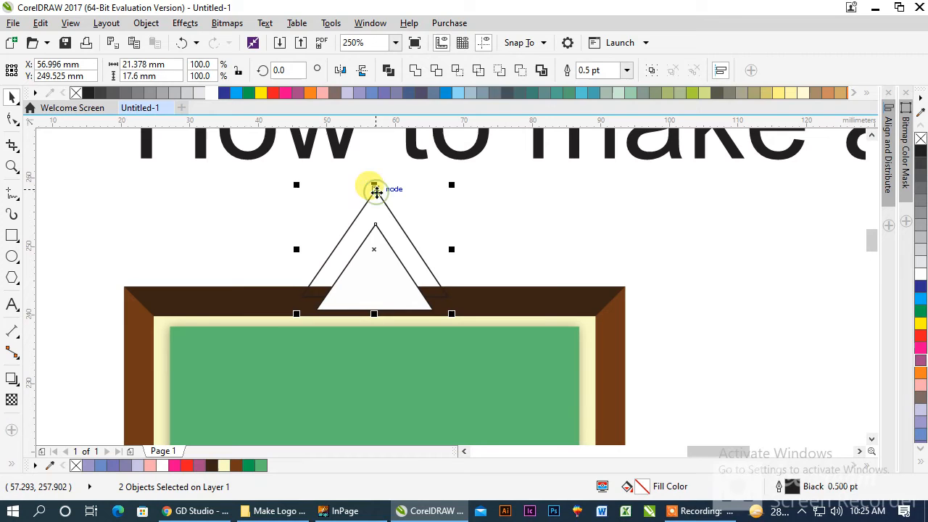
pyautogui.click(480, 72)
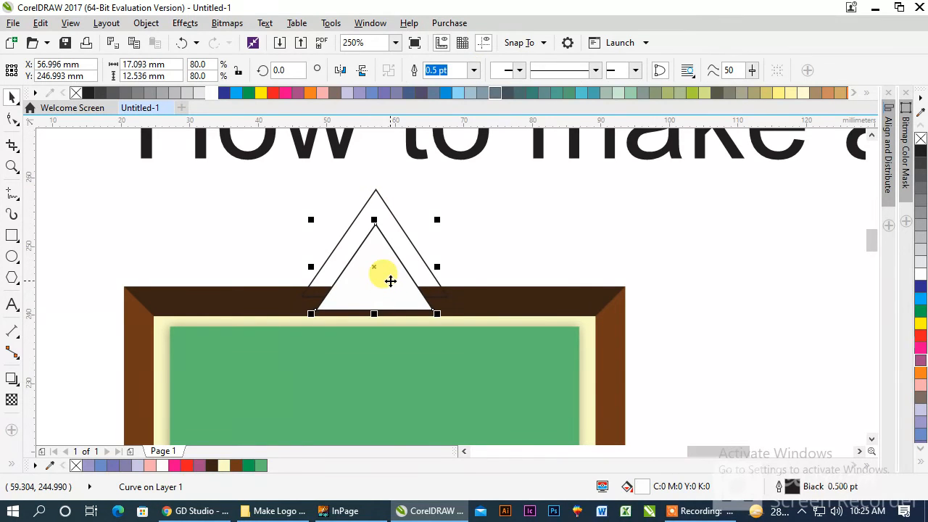
# Delete the white inner triangle and finish the hanger with a dark brown #3B2416 fill, no outline, seated slightly lower on the top bar.
pyautogui.press('Delete')
pyautogui.click(373, 215)
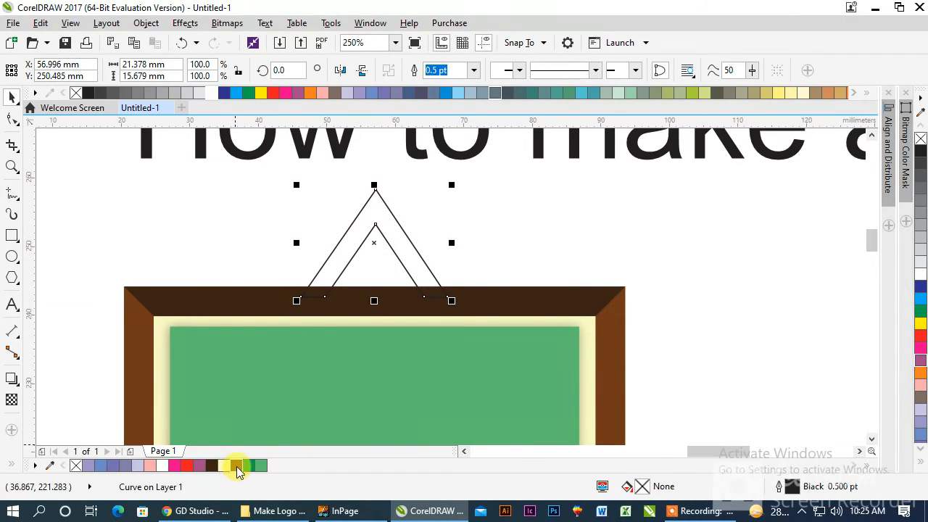
pyautogui.click(237, 466)
pyautogui.rightClick(75, 92)
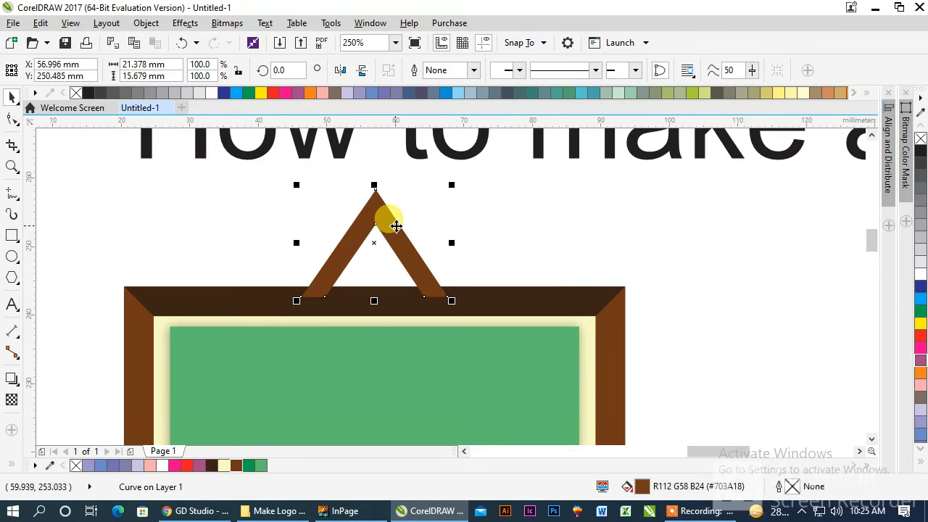
pyautogui.moveTo(397, 226); pyautogui.dragTo(396, 230)
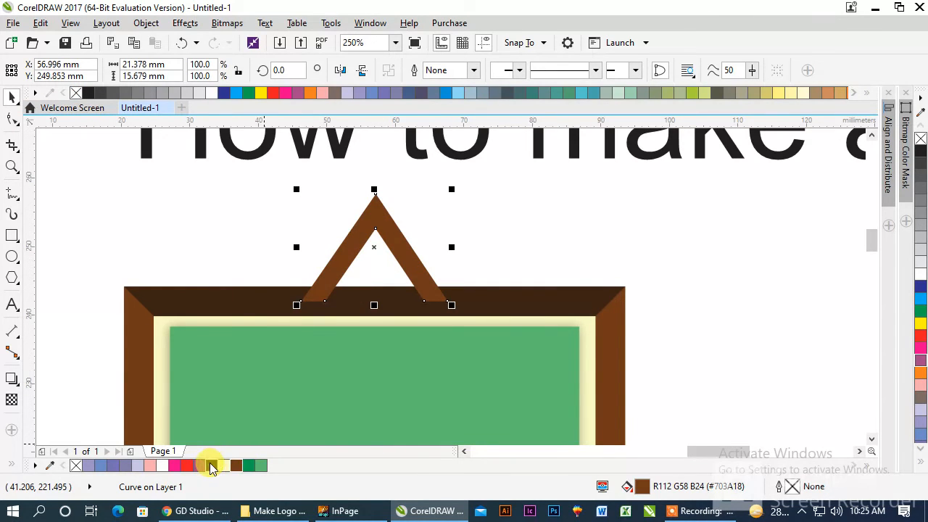
pyautogui.click(210, 466)
# Move the whole frame together with its hanger straight down about 20 mm, leaving room below the title.
pyautogui.scroll(-1, 363, 296)
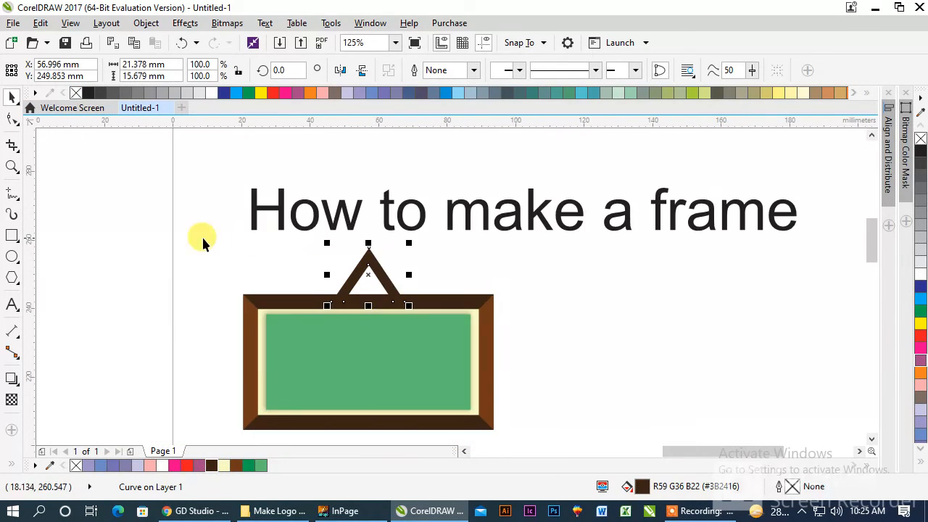
pyautogui.moveTo(203, 240); pyautogui.dragTo(531, 428)
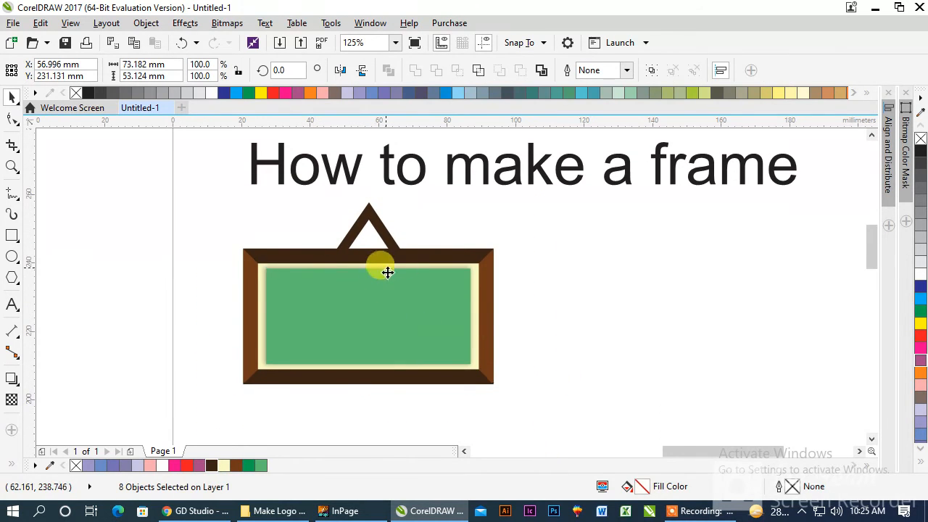
pyautogui.moveTo(388, 272); pyautogui.dragTo(389, 343)
pyautogui.click(488, 265)
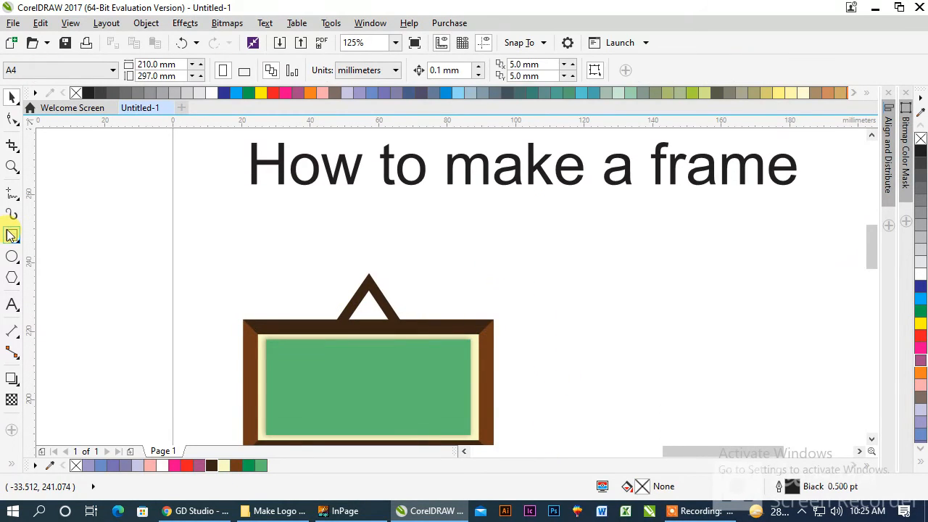
# Draw a thin vertical rectangle about 0.9 by 22.4 mm rising from the hanger's apex, filled dark brown #3B2416 without outline.
pyautogui.click(11, 235)
pyautogui.scroll(1, 365, 263)
pyautogui.moveTo(362, 298); pyautogui.dragTo(368, 148)
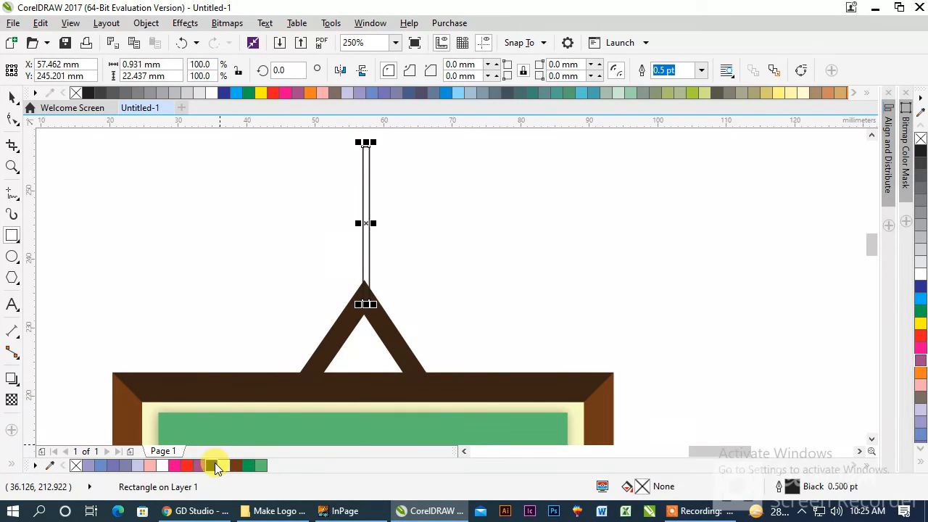
pyautogui.click(213, 465)
pyautogui.rightClick(76, 466)
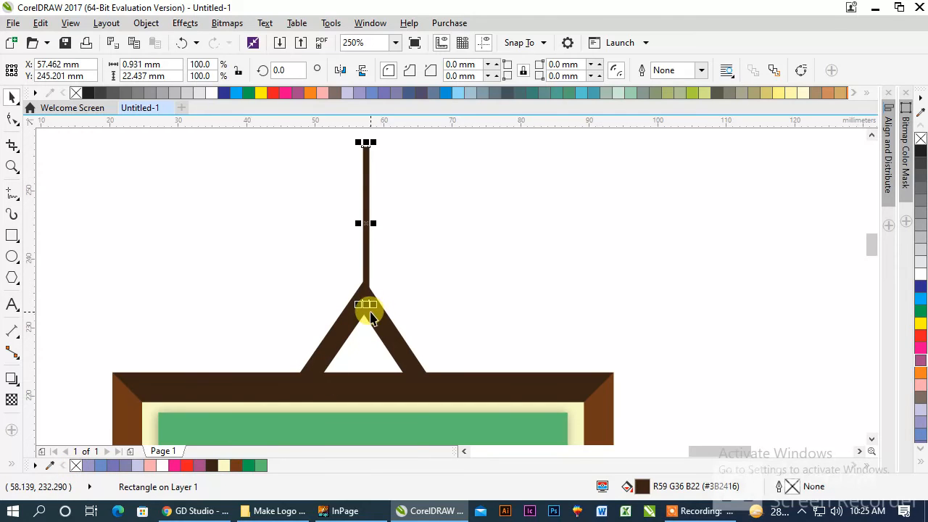
# Centre the thin rod on the triangular hanger, then fine-tune it onto the apex and raise it about 1.3 mm.
pyautogui.scroll(1, 371, 292)
pyautogui.keyDown('shift'); pyautogui.click(379, 352); pyautogui.keyUp('shift')
pyautogui.press('c')
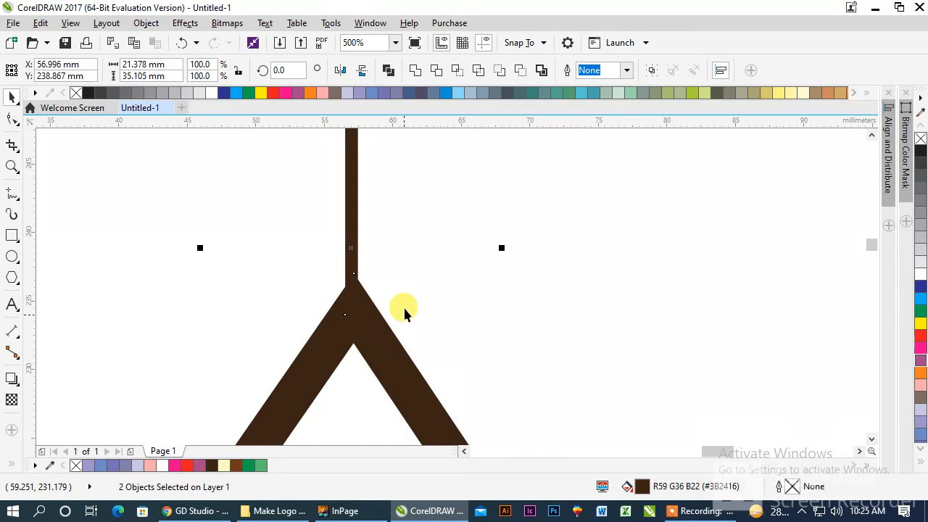
pyautogui.click(413, 290)
pyautogui.scroll(2, 355, 274)
pyautogui.moveTo(341, 240)
pyautogui.mouseDown()
pyautogui.moveTo(340, 232)
pyautogui.moveTo(355, 232)
pyautogui.mouseUp()
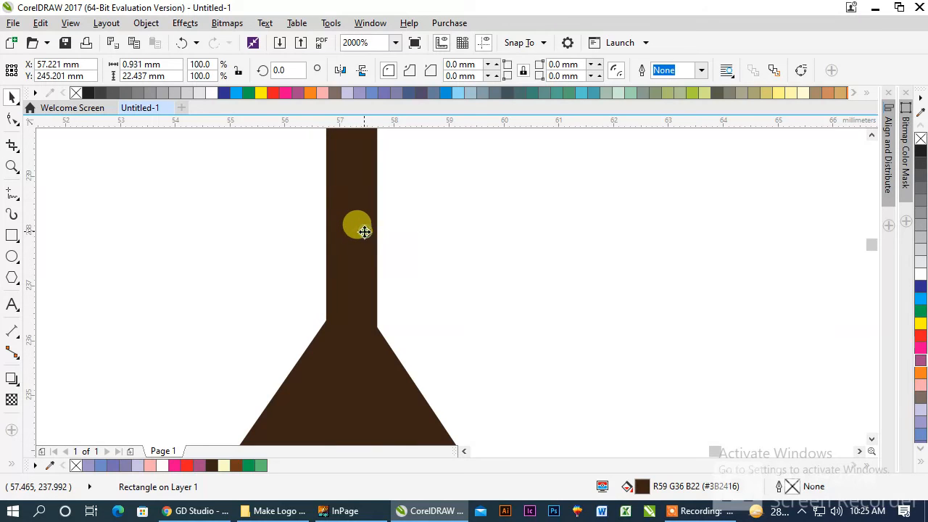
pyautogui.moveTo(370, 258); pyautogui.dragTo(356, 211)
pyautogui.scroll(-3, 353, 220)
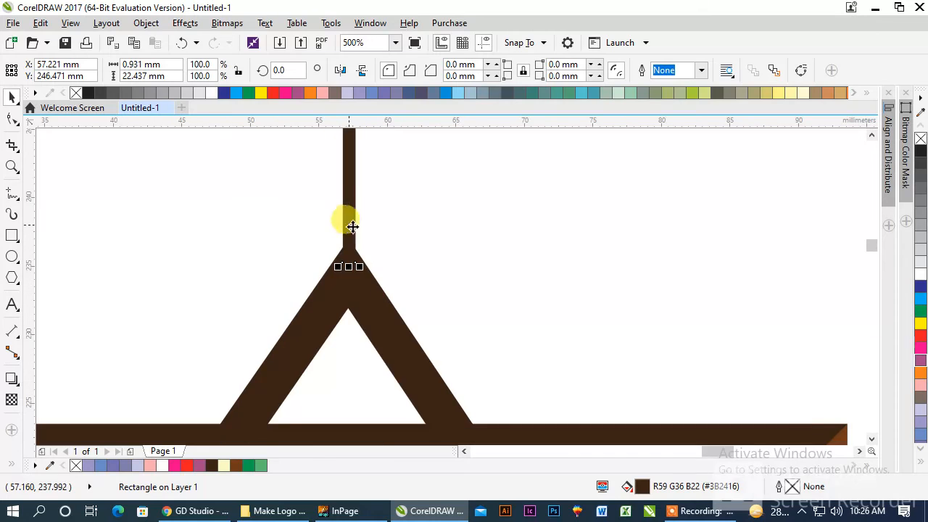
pyautogui.click(321, 265)
# Place a copy of the complete frame, hanger and rod about 88 mm to the right of the original.
pyautogui.scroll(-2, 303, 284)
pyautogui.scroll(-2, 304, 279)
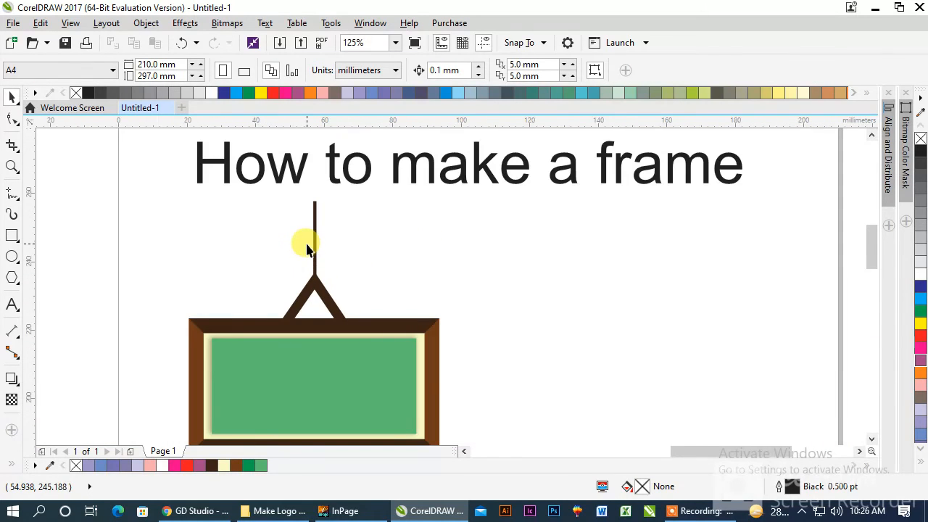
pyautogui.scroll(-3, 332, 213)
pyautogui.scroll(2, 333, 220)
pyautogui.moveTo(529, 170); pyautogui.dragTo(167, 422)
pyautogui.moveTo(280, 336); pyautogui.dragTo(588, 325)
pyautogui.click(794, 233)
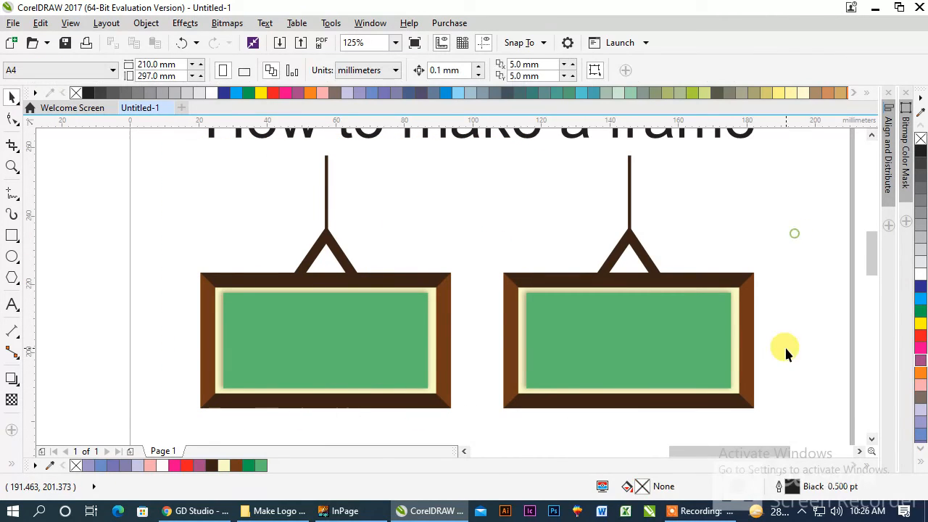
# Change the solid fill of the copied frame's inner panel to a bright blue.
pyautogui.click(638, 333)
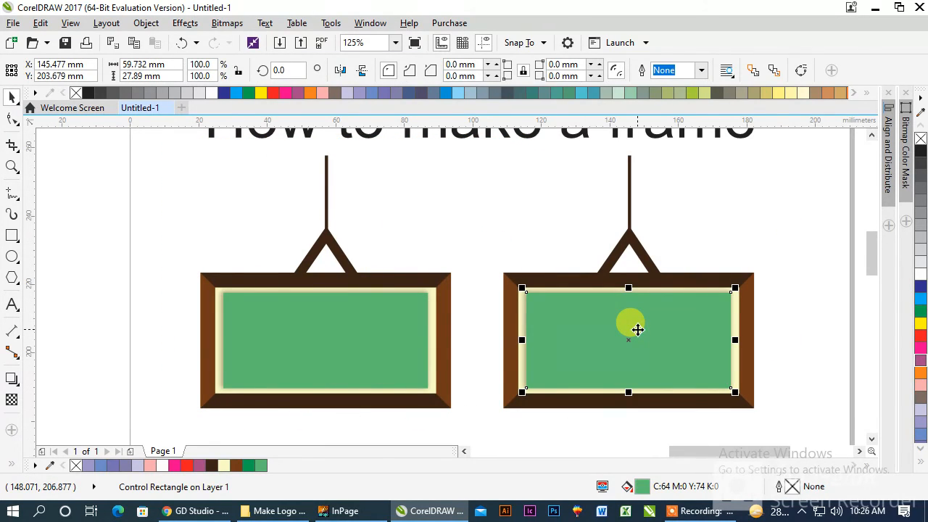
pyautogui.doubleClick(638, 489)
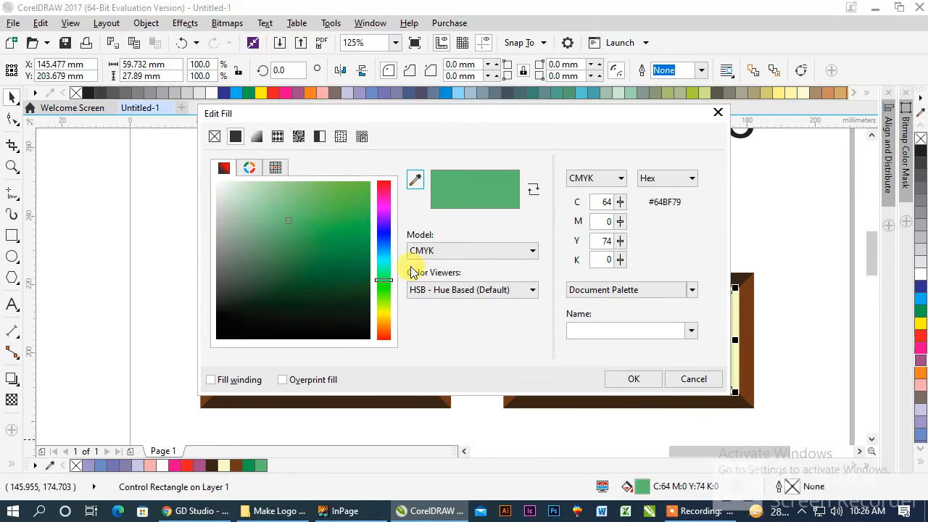
pyautogui.moveTo(383, 281); pyautogui.dragTo(379, 248)
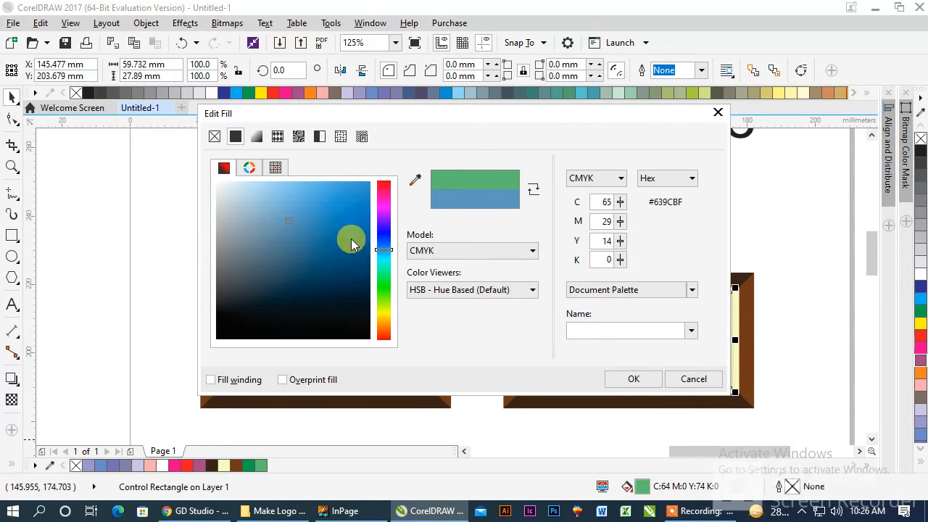
pyautogui.click(332, 220)
pyautogui.click(350, 190)
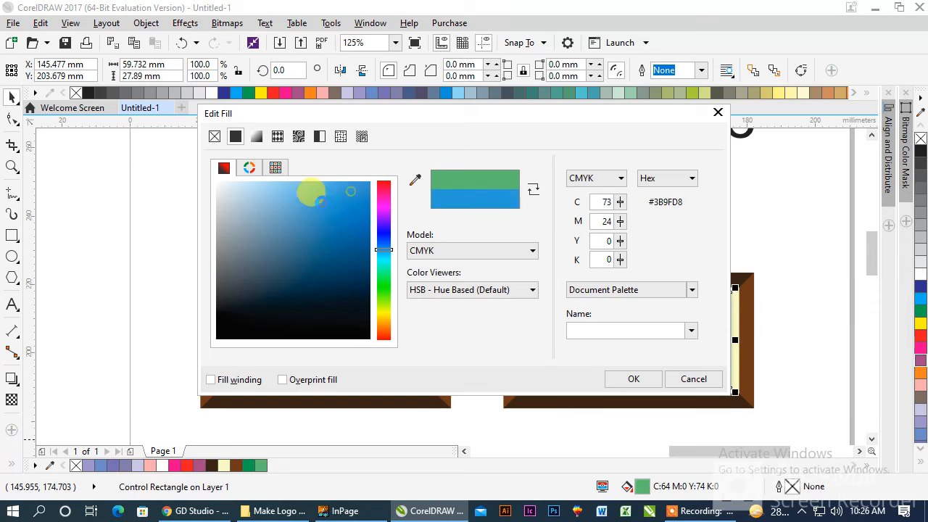
pyautogui.click(630, 381)
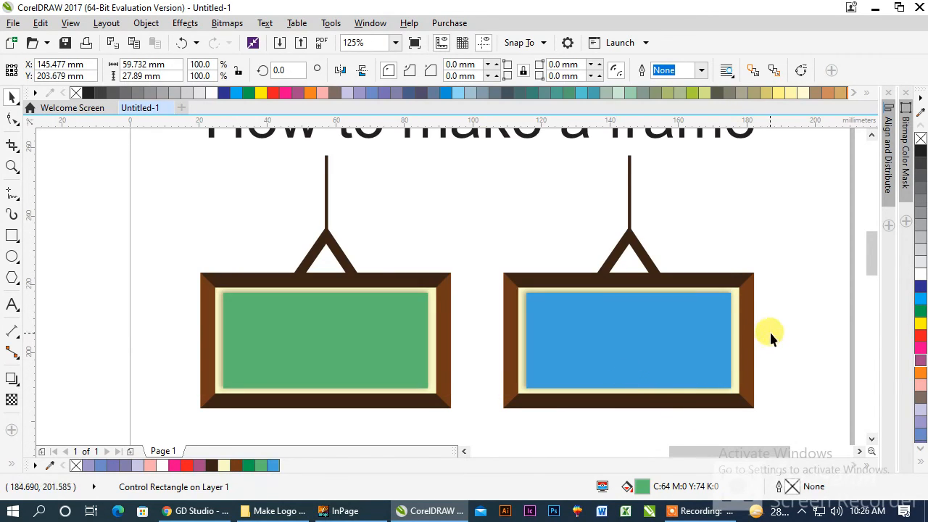
pyautogui.click(770, 331)
# Place a copy of the complete green frame about 82 mm directly below the original.
pyautogui.scroll(-3, 339, 204)
pyautogui.moveTo(462, 324); pyautogui.dragTo(461, 326)
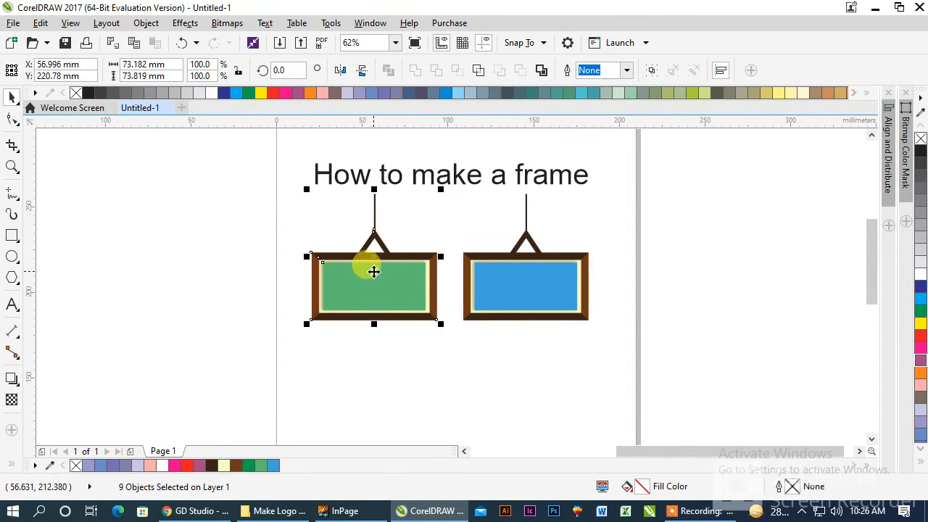
pyautogui.moveTo(373, 269); pyautogui.dragTo(368, 416)
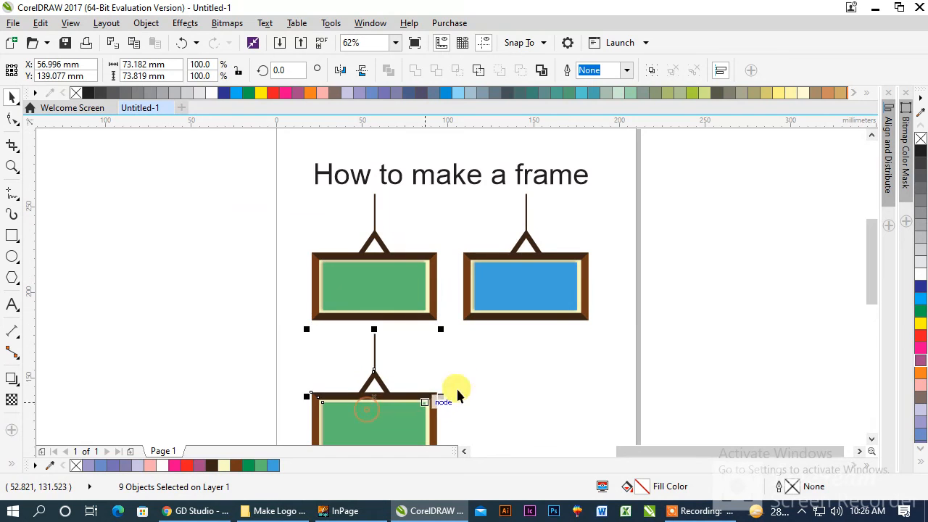
pyautogui.click(468, 382)
# Change the lower green frame's inner panel fill to purple, C42 M78 Y0 K0.
pyautogui.moveTo(873, 268); pyautogui.dragTo(867, 302)
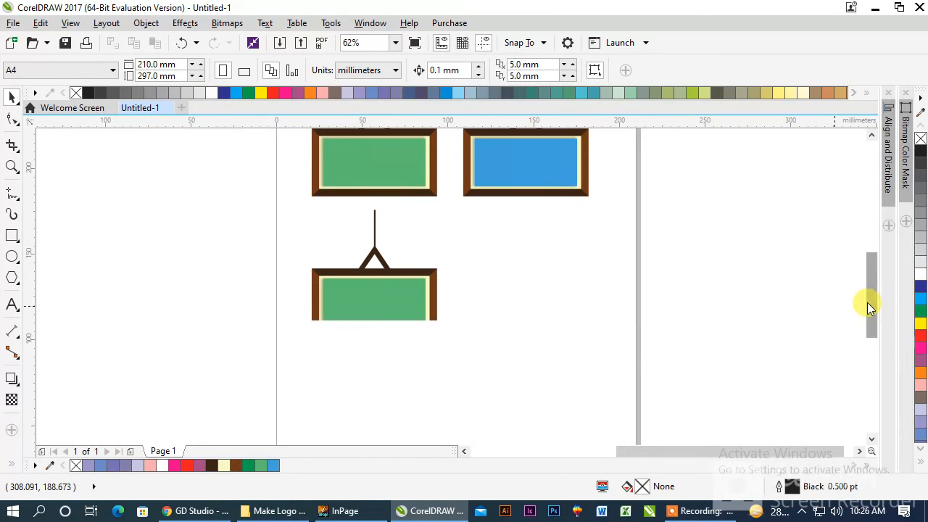
pyautogui.click(425, 328)
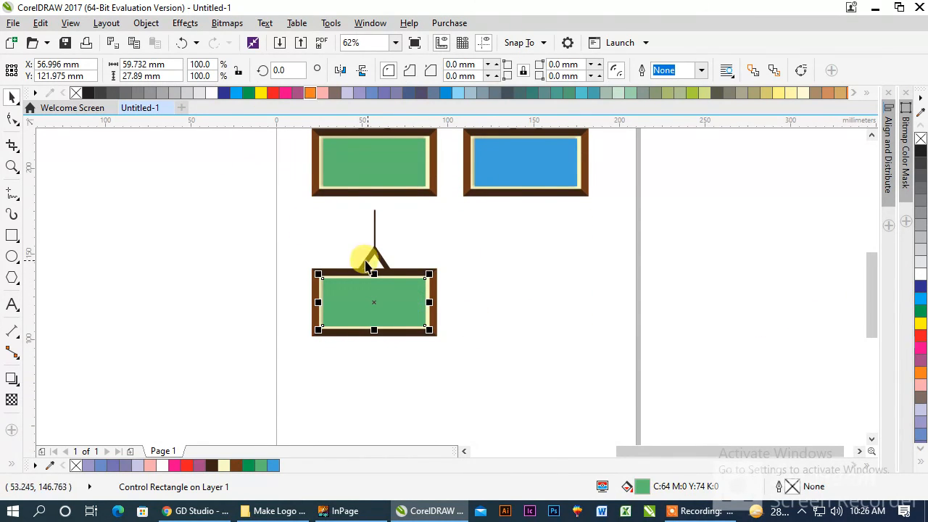
pyautogui.doubleClick(643, 485)
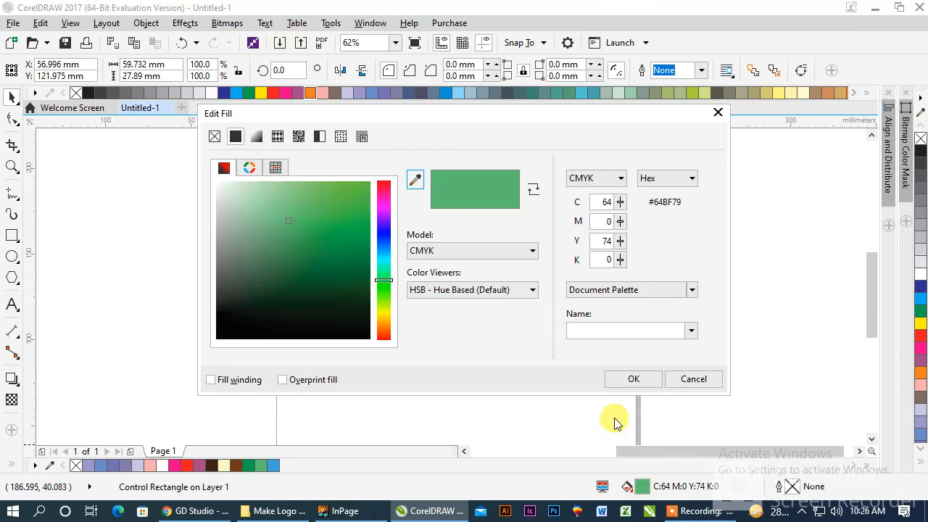
pyautogui.moveTo(383, 263)
pyautogui.mouseDown()
pyautogui.moveTo(379, 203)
pyautogui.moveTo(383, 213)
pyautogui.mouseUp()
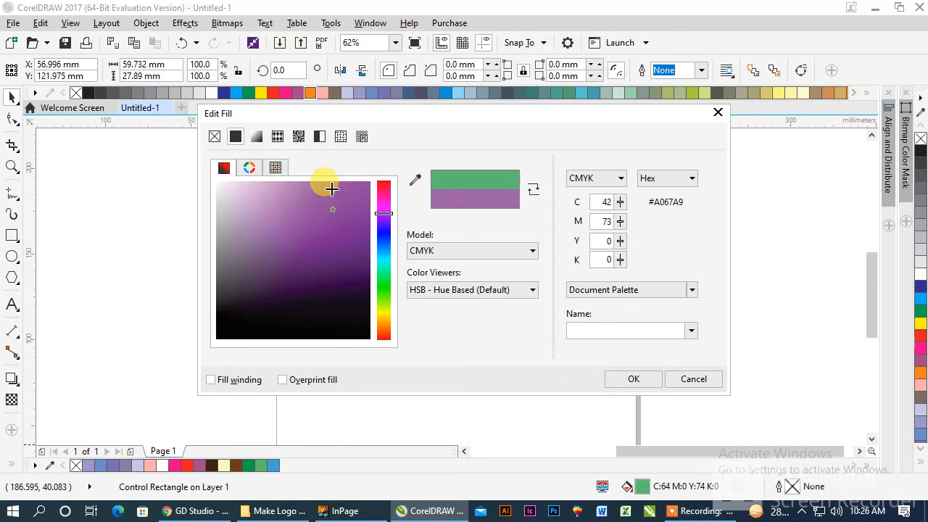
pyautogui.click(633, 380)
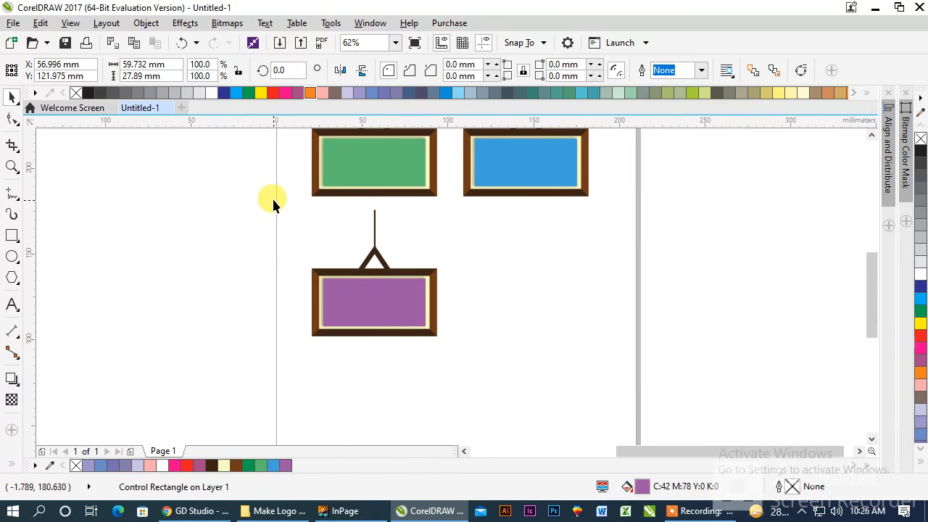
# Copy the purple frame about 88 mm to the right and change the copy's panel fill to indigo blue, C75 M68 Y0 K0.
pyautogui.moveTo(273, 203); pyautogui.dragTo(490, 366)
pyautogui.moveTo(408, 290); pyautogui.dragTo(528, 303)
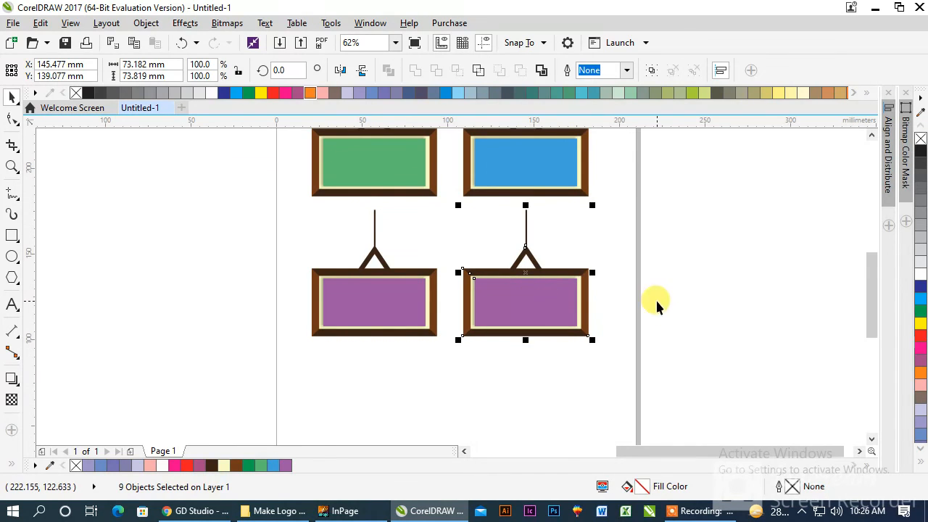
pyautogui.click(580, 317)
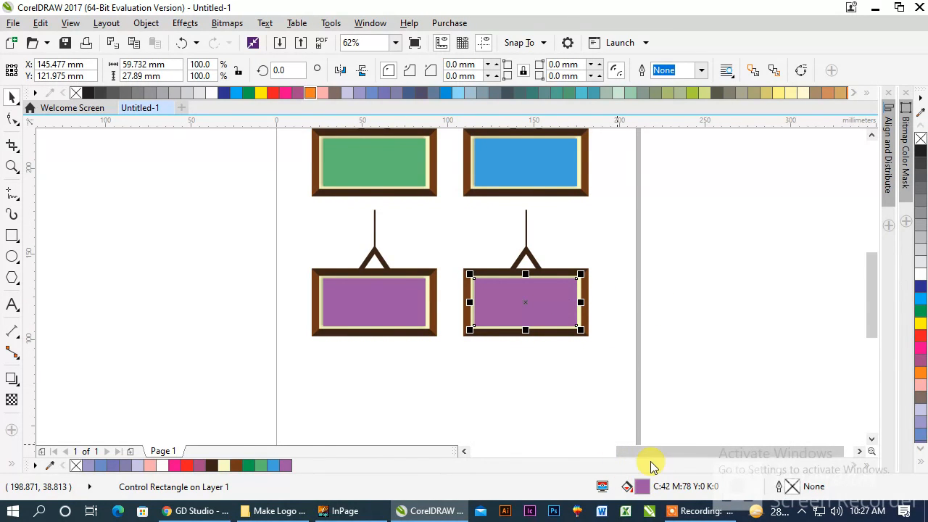
pyautogui.doubleClick(642, 487)
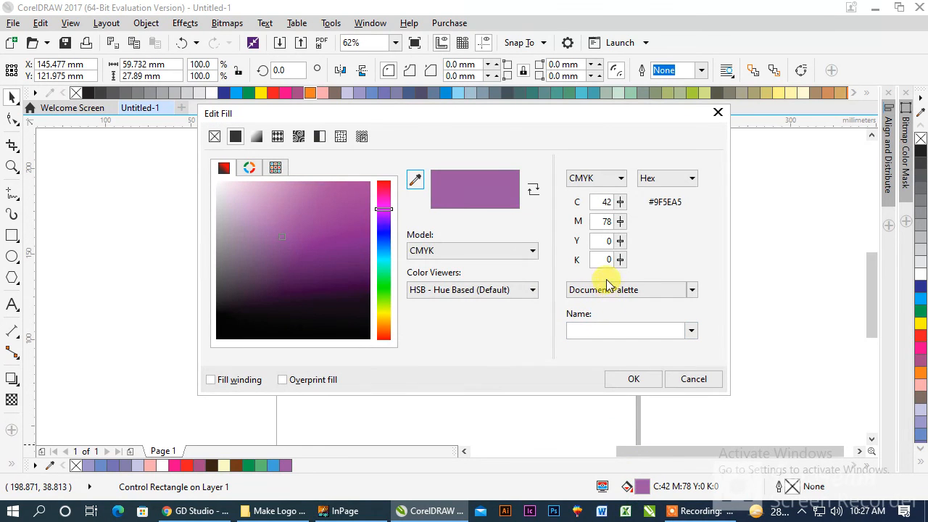
pyautogui.click(376, 235)
pyautogui.moveTo(324, 224); pyautogui.dragTo(319, 207)
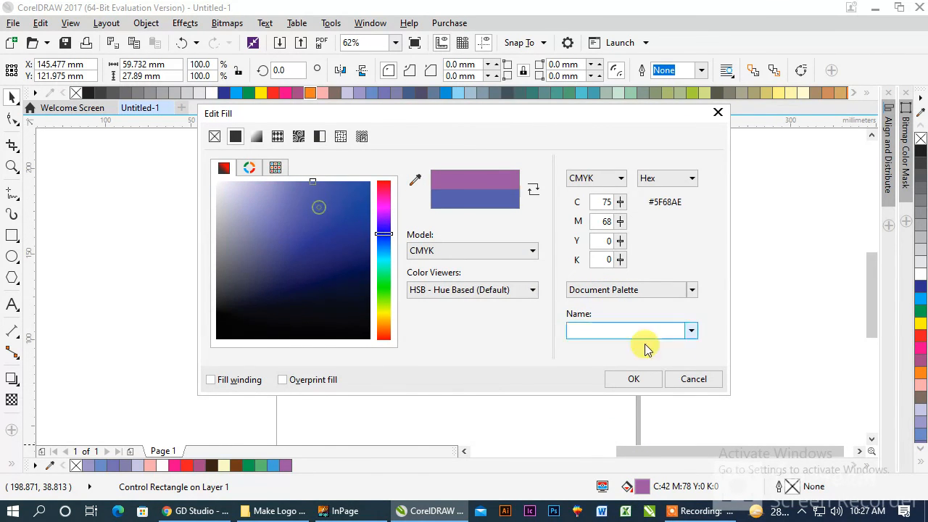
pyautogui.click(632, 382)
pyautogui.scroll(-2, 486, 345)
pyautogui.scroll(2, 479, 328)
pyautogui.scroll(-1, 437, 317)
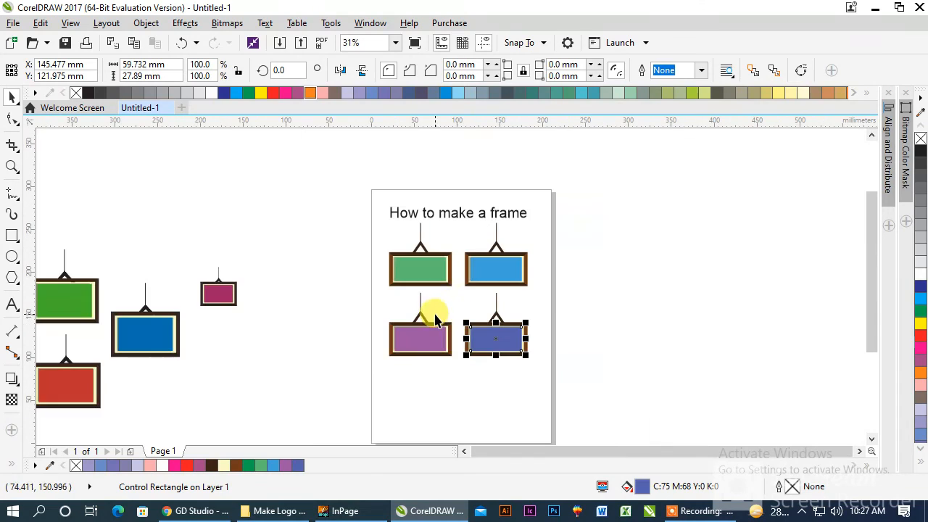